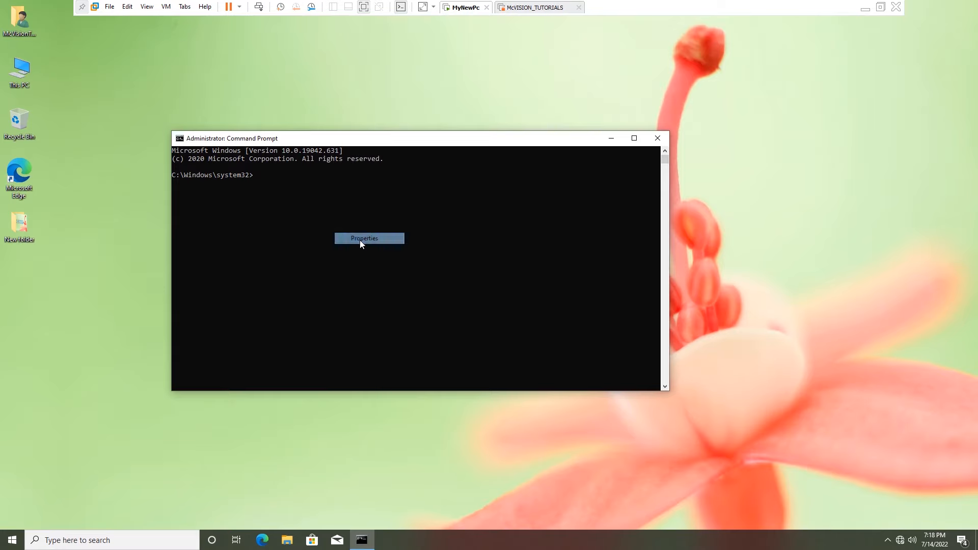
# Set the console font to Consolas at size 28 and apply it.
pyautogui.click(222, 164)
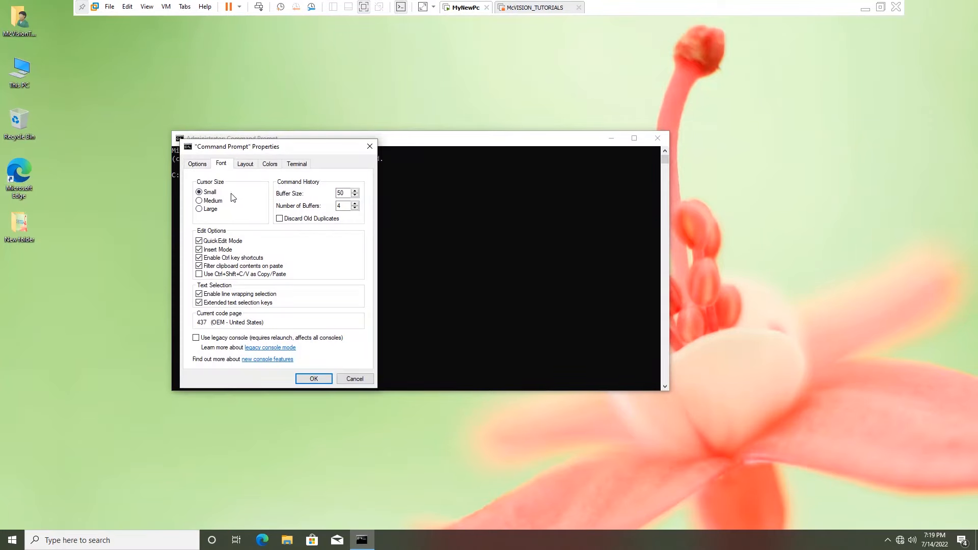
pyautogui.click(206, 225)
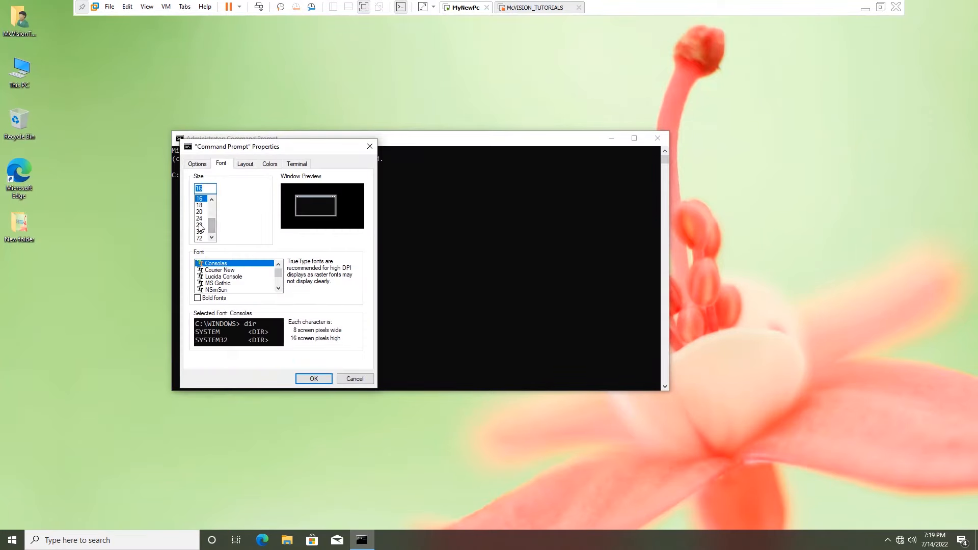
pyautogui.click(314, 379)
# Move the console window to the upper left and type 'sc.exe config appidsvc' at the prompt.
pyautogui.moveTo(443, 142); pyautogui.dragTo(366, 66)
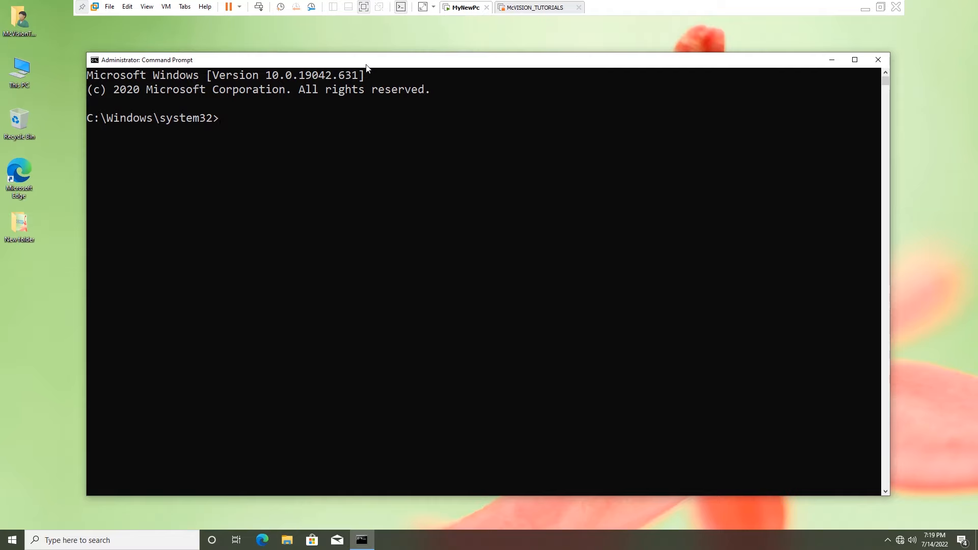
pyautogui.write('sc.exe config appi')
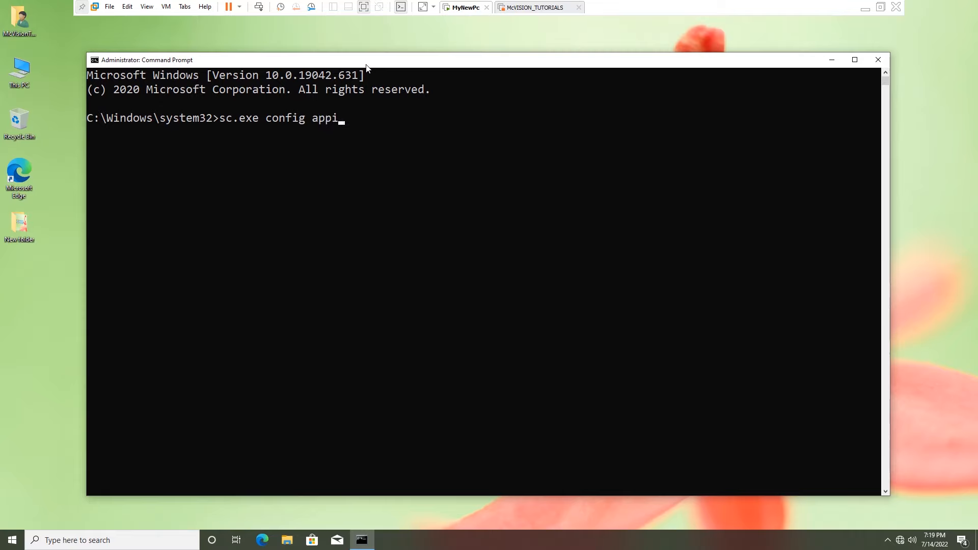
pyautogui.write('dsvc start=auto')
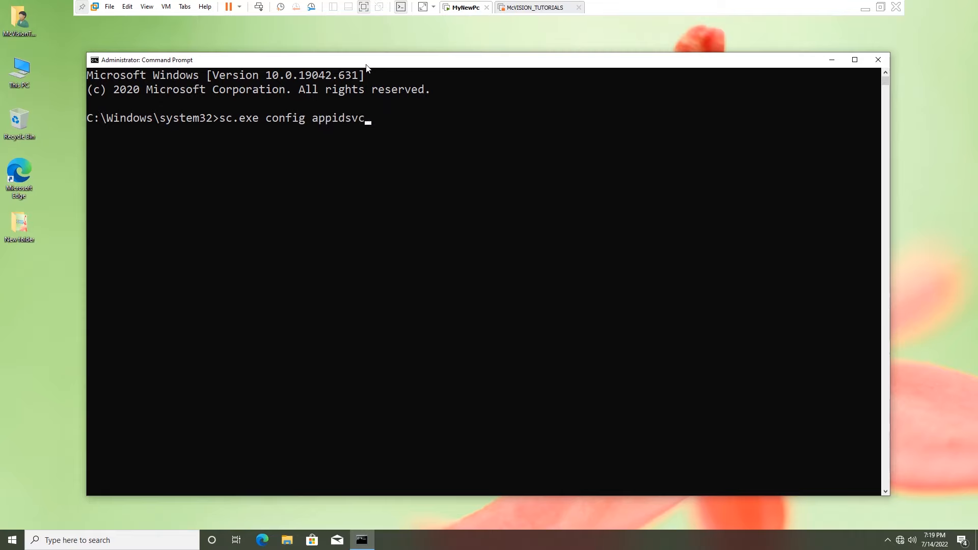
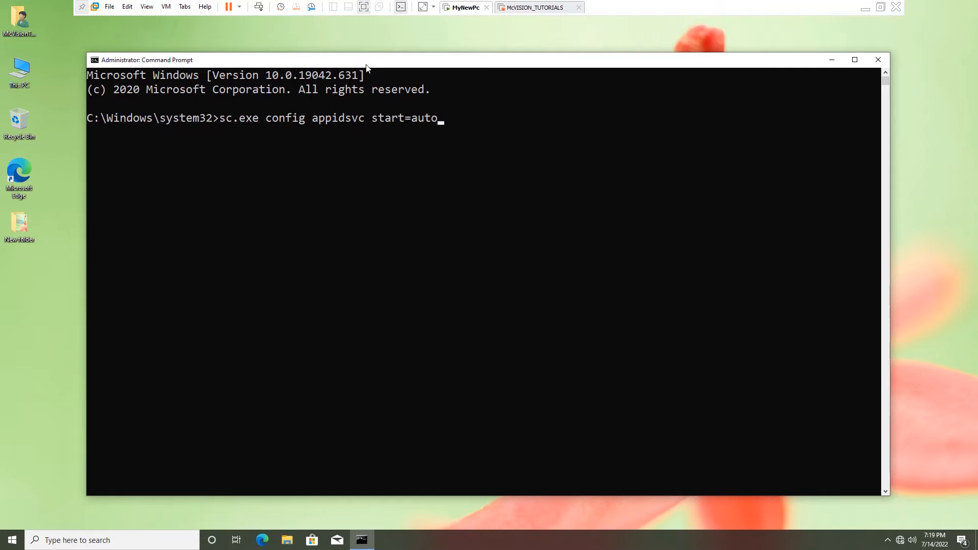
# Run 'sc.exe config appidsvc start=auto' so Application Identity starts automatically.
pyautogui.press('Return')
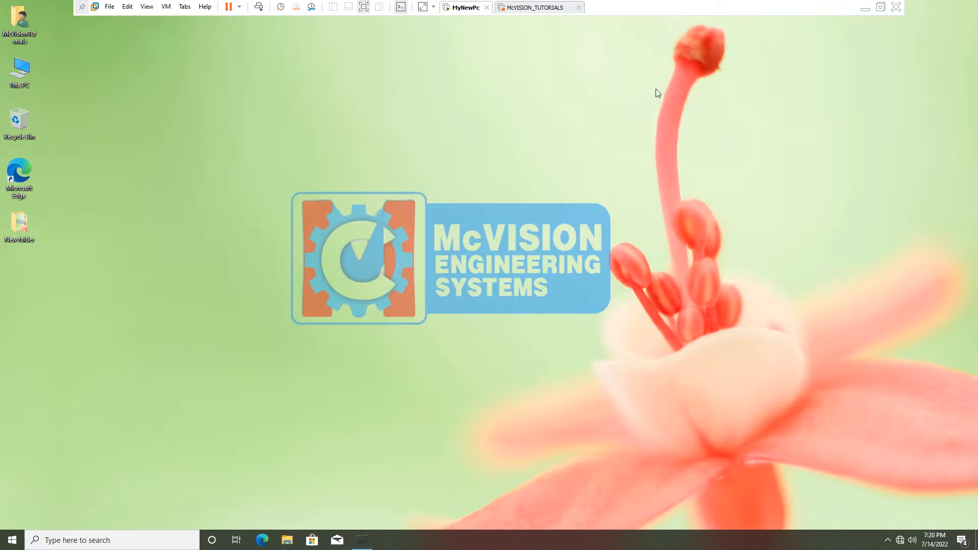
# Close the command window and open the Services console from the Run dialog.
pyautogui.click(880, 61)
pyautogui.press('super')
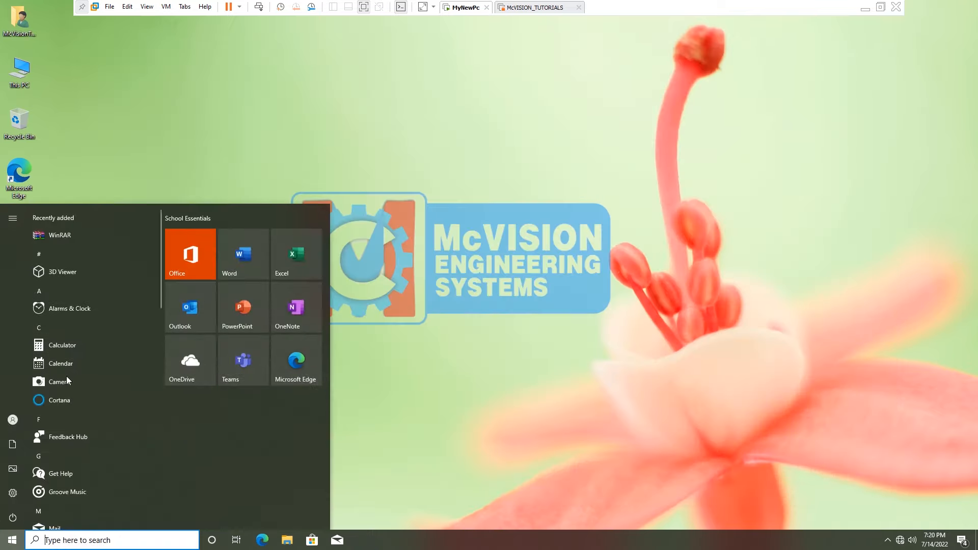
pyautogui.write('run')
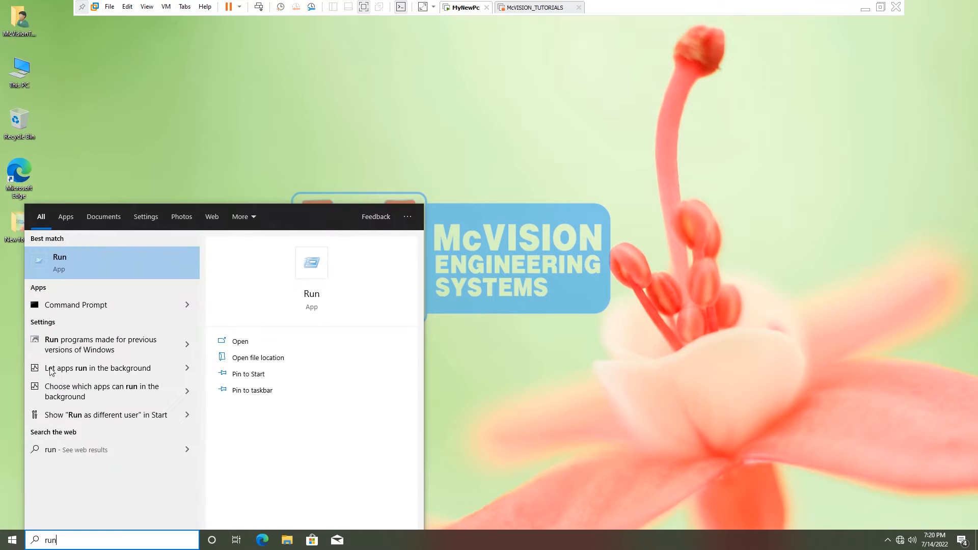
pyautogui.click(59, 249)
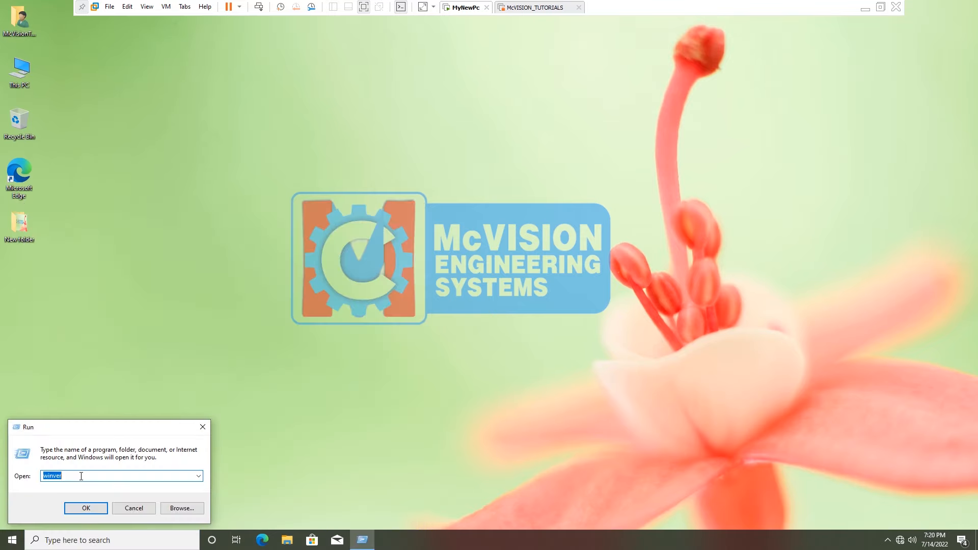
pyautogui.write('secpol.msc')
pyautogui.press('Return')
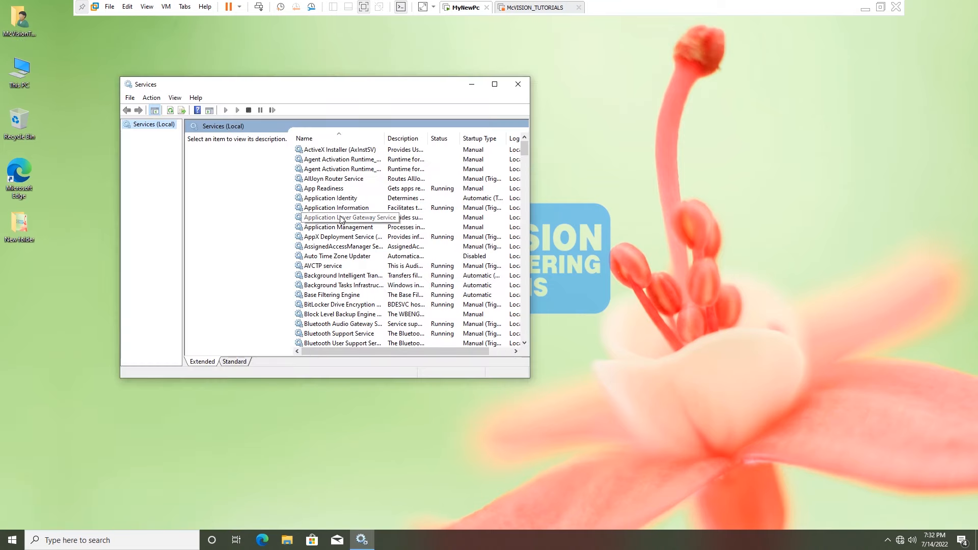
# Start the Application Identity service, then close the Services window.
pyautogui.click(351, 198)
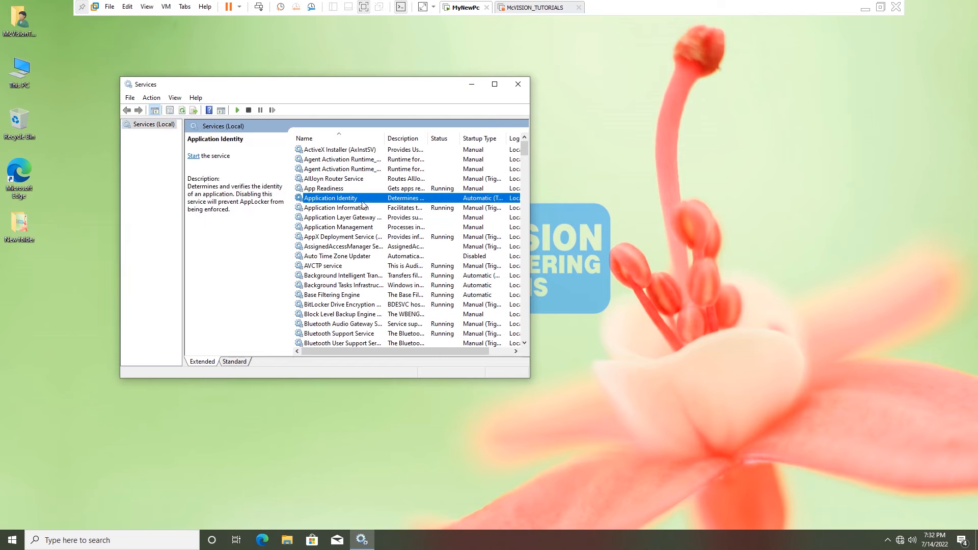
pyautogui.rightClick(364, 203)
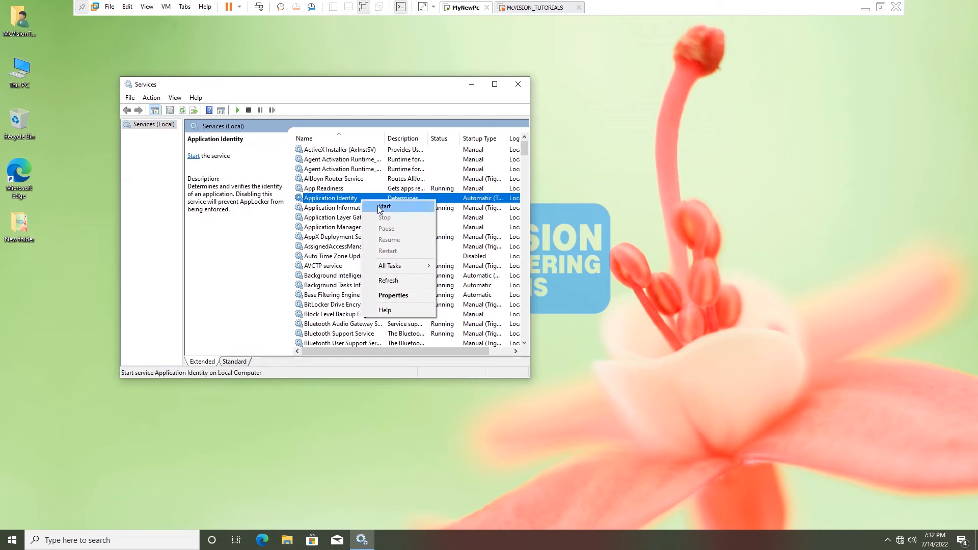
pyautogui.click(384, 206)
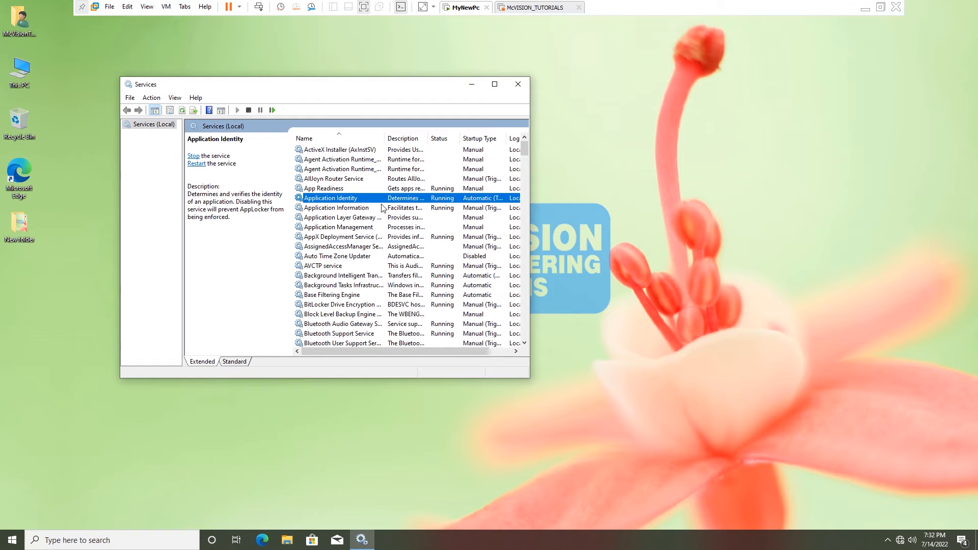
pyautogui.scroll(-3, 383, 208)
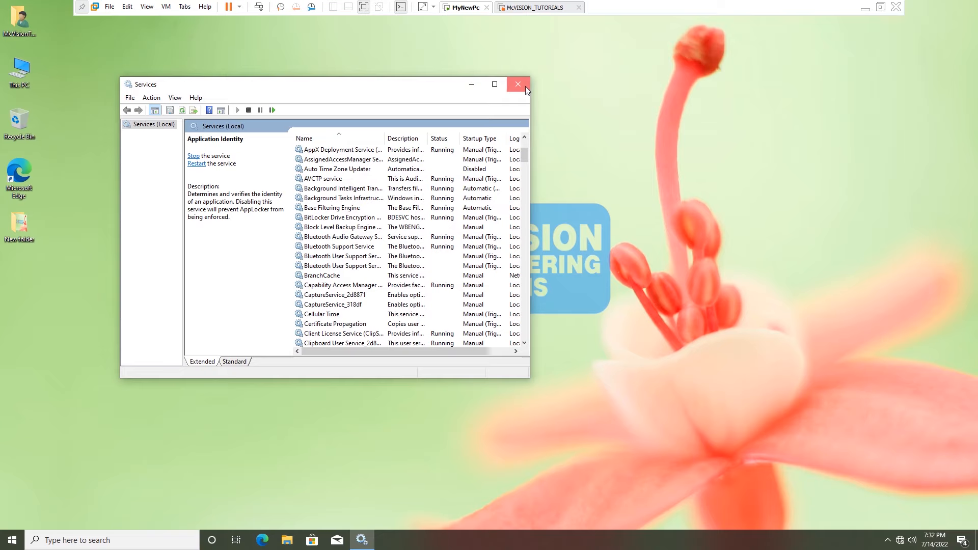
pyautogui.click(524, 86)
# Refresh the desktop twice and launch Local Security Policy with secpol.msc from Run.
pyautogui.rightClick(300, 100)
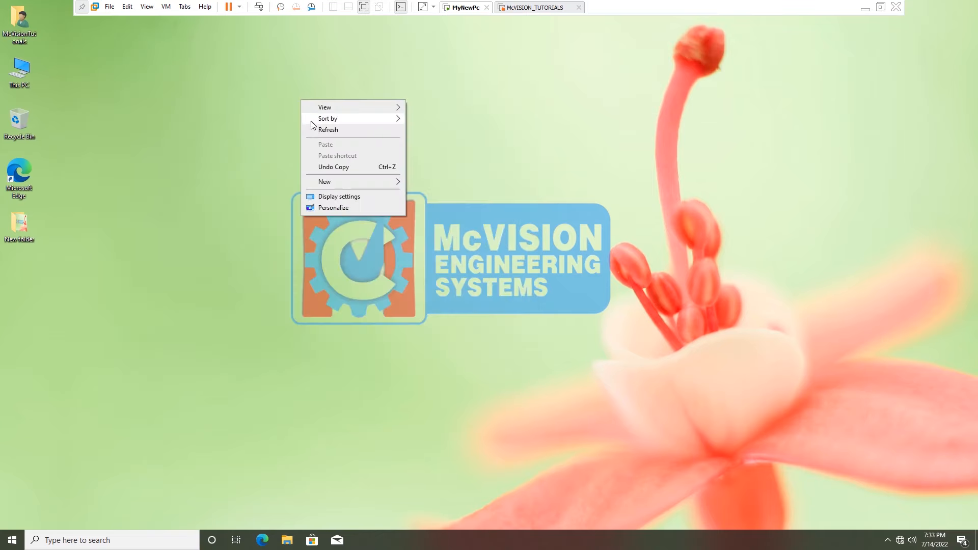
pyautogui.click(313, 130)
pyautogui.rightClick(315, 130)
pyautogui.click(345, 161)
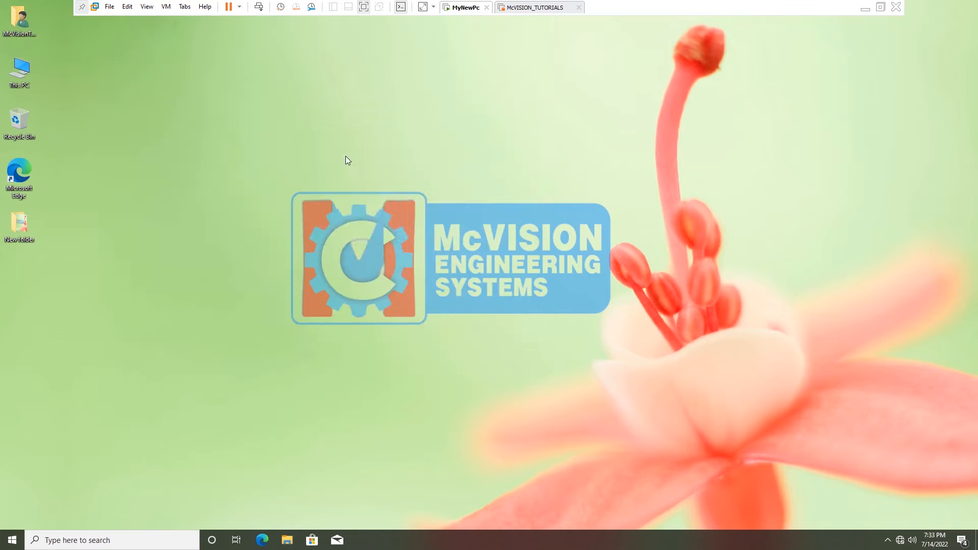
pyautogui.press('super')
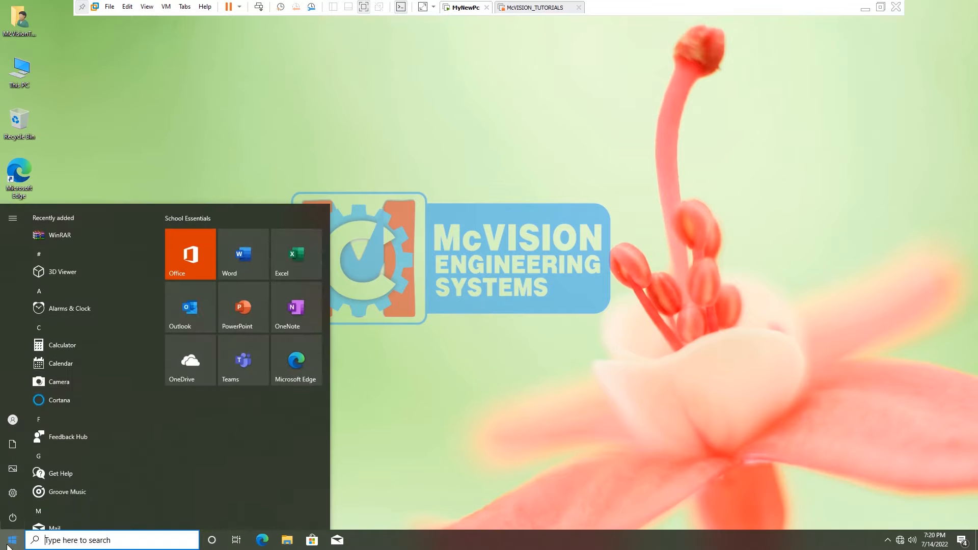
pyautogui.write('run')
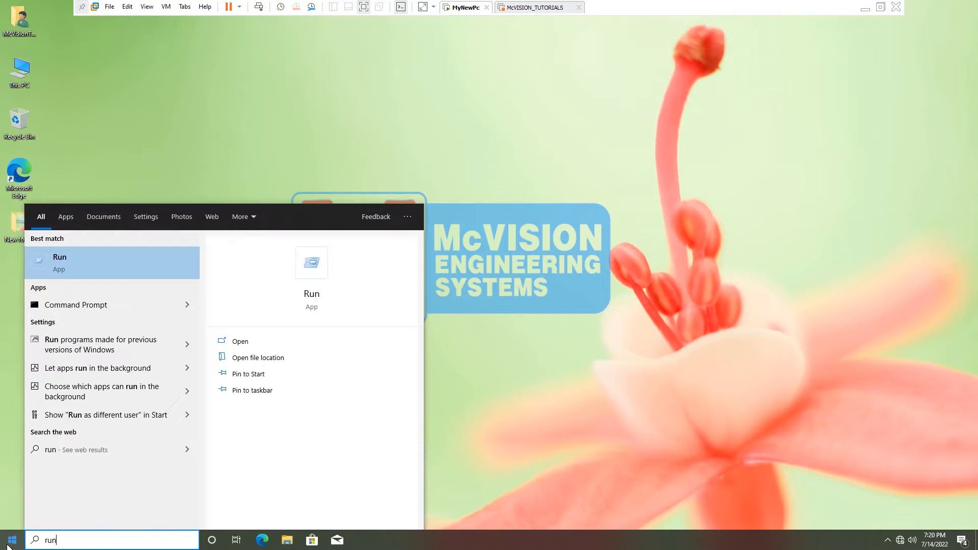
pyautogui.click(59, 255)
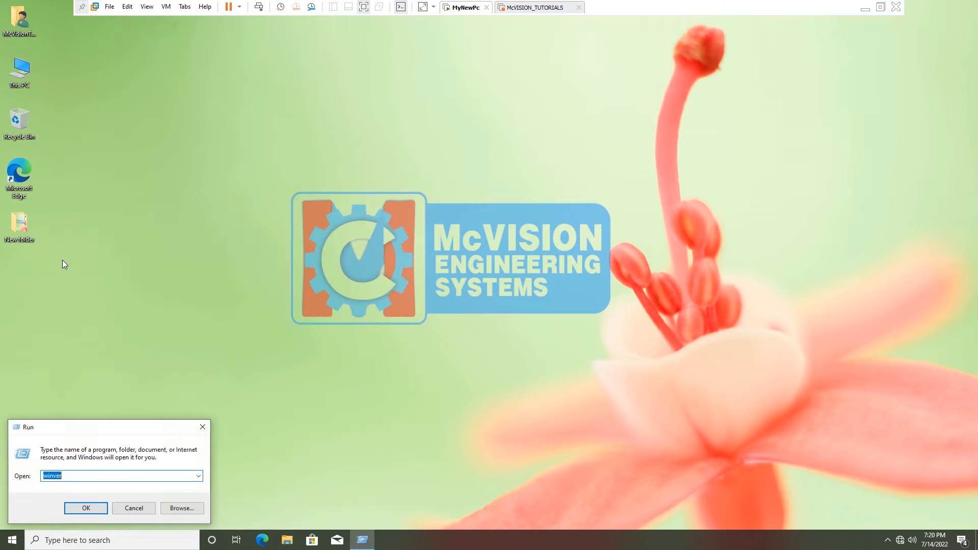
pyautogui.write('secpol.msc')
pyautogui.press('Return')
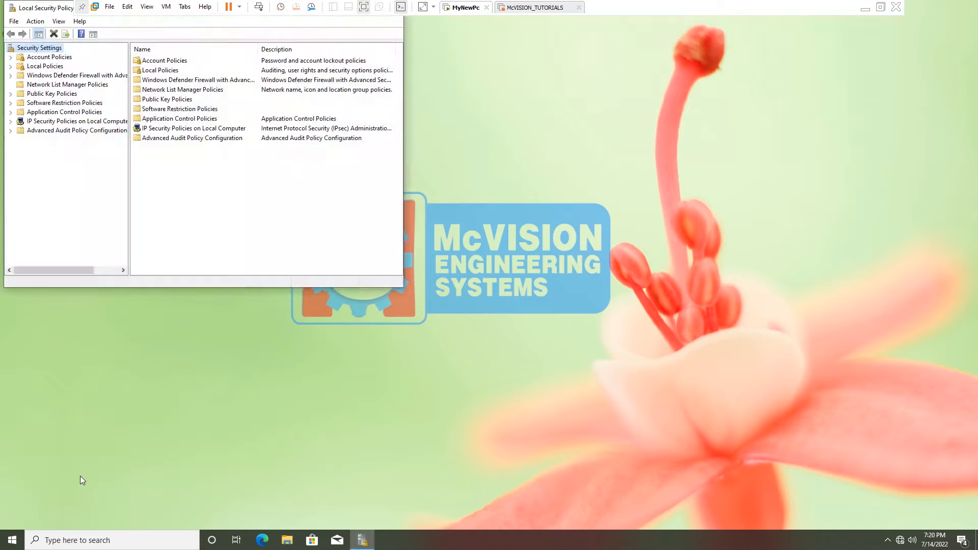
# Center the console and expand Application Control Policies to show the AppLocker overview.
pyautogui.moveTo(43, 8); pyautogui.dragTo(272, 103)
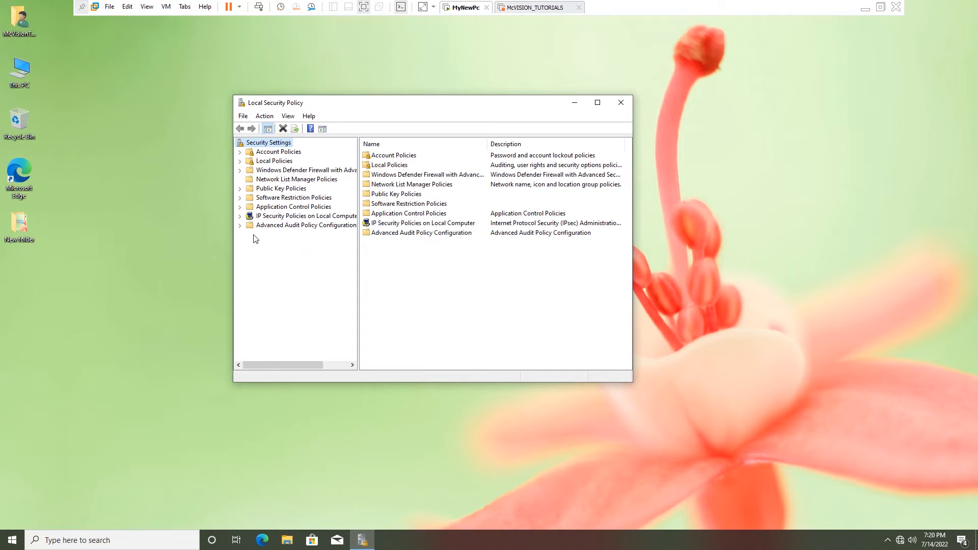
pyautogui.click(239, 207)
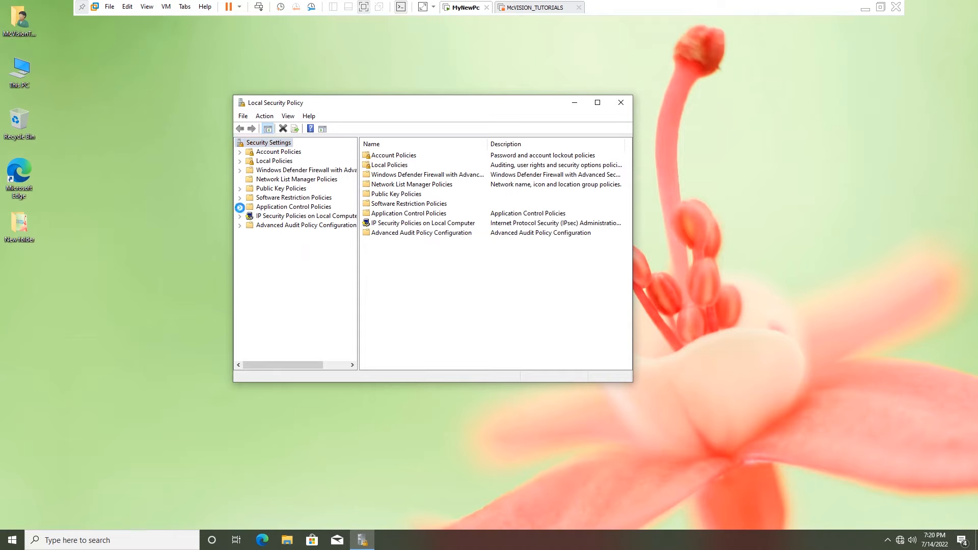
pyautogui.click(271, 207)
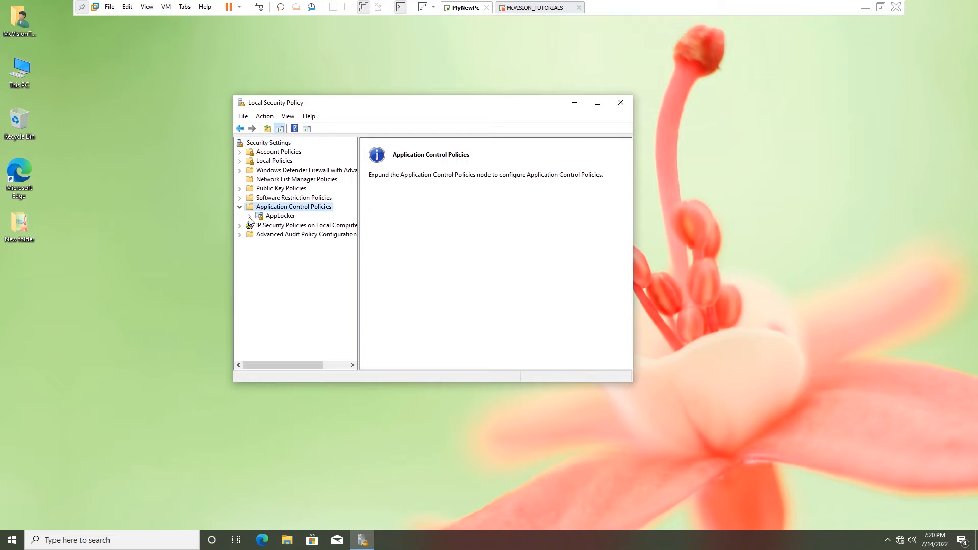
pyautogui.click(249, 217)
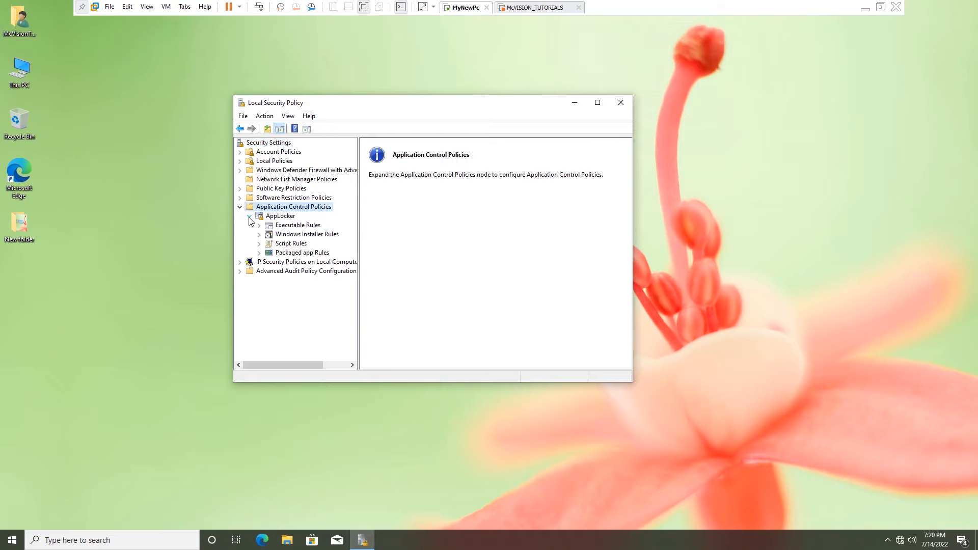
pyautogui.click(281, 218)
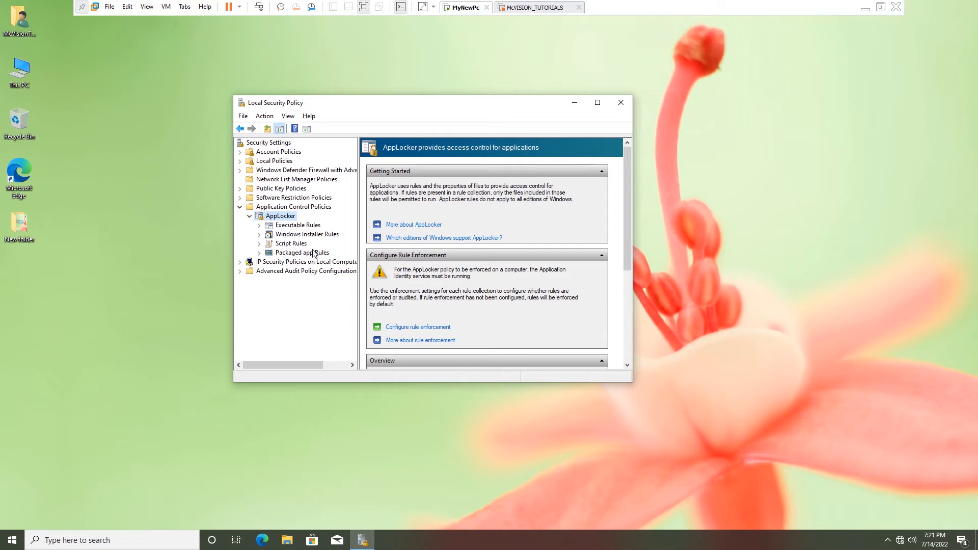
# Create the three default Allow rules in the Executable Rules collection.
pyautogui.click(297, 226)
pyautogui.rightClick(297, 225)
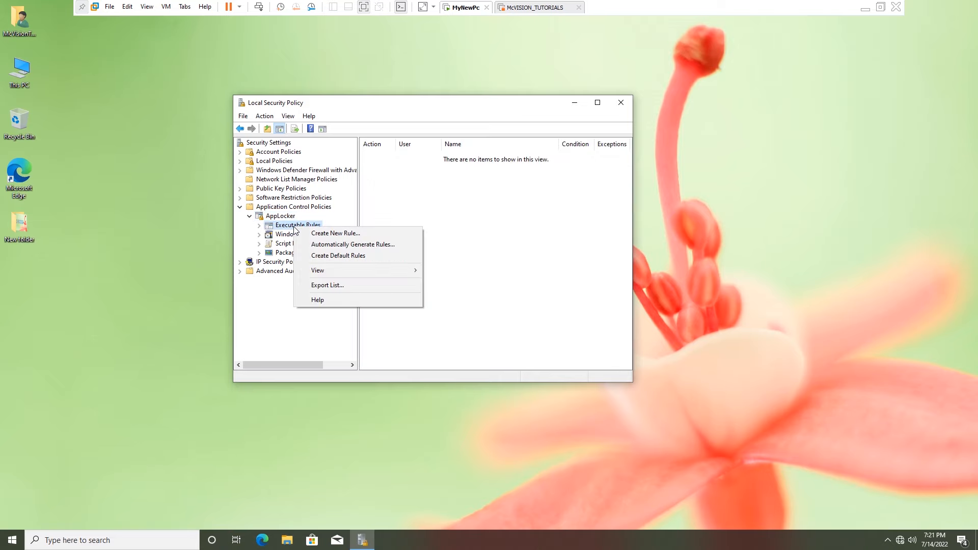
pyautogui.click(356, 259)
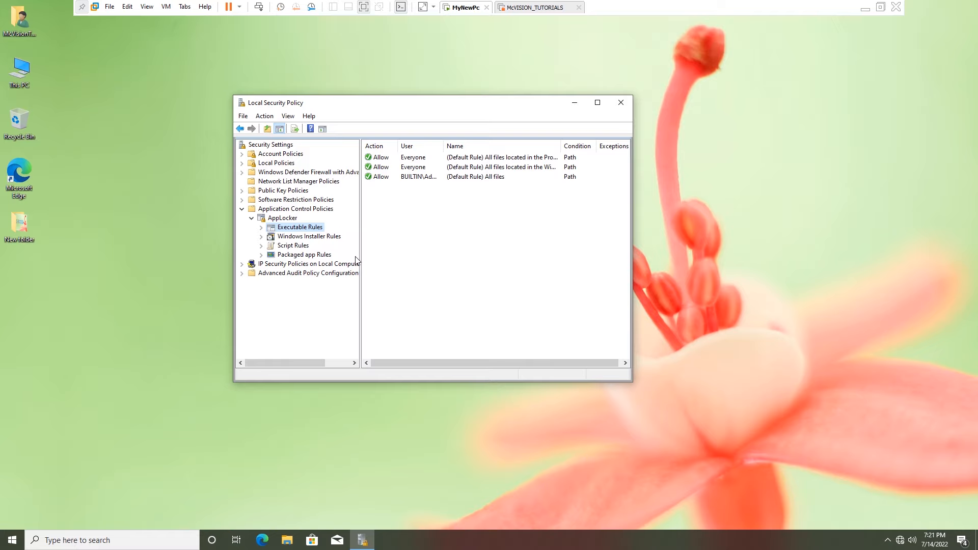
pyautogui.rightClick(302, 232)
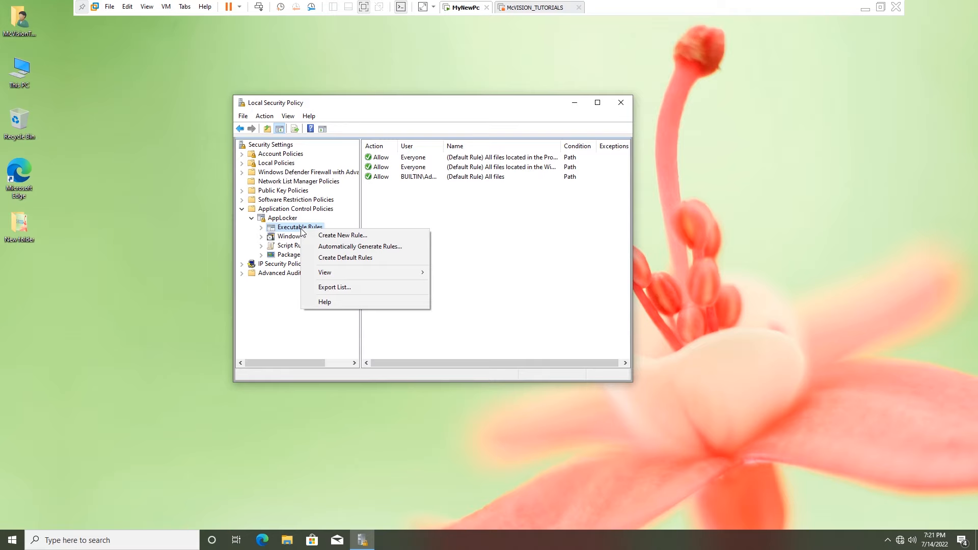
# Start a new executable rule set to Deny for the BUILTIN\Users group.
pyautogui.click(357, 238)
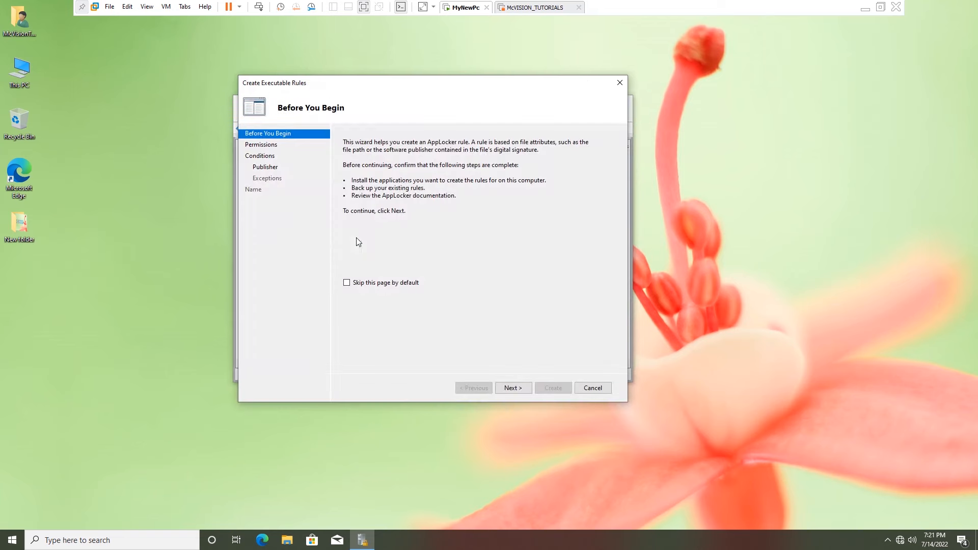
pyautogui.moveTo(406, 82); pyautogui.dragTo(450, 86)
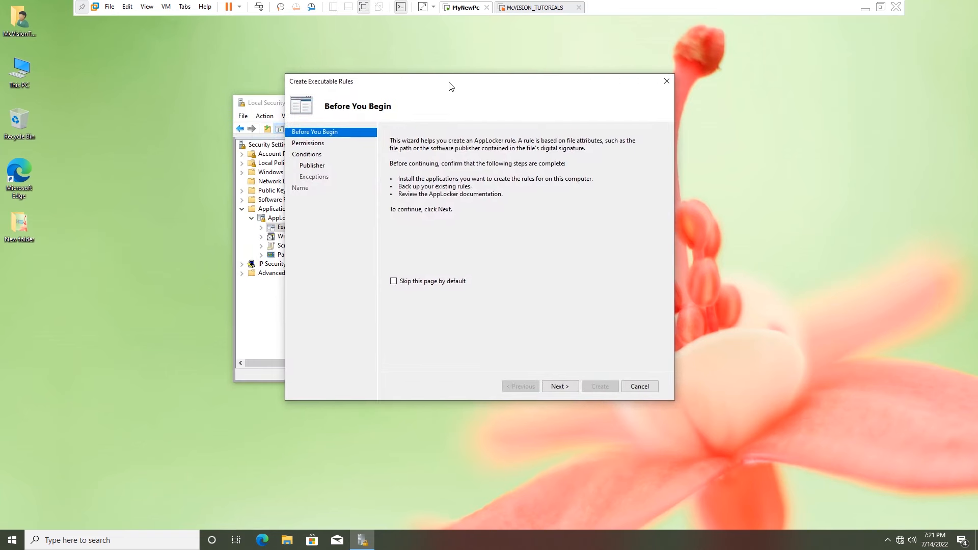
pyautogui.click(563, 389)
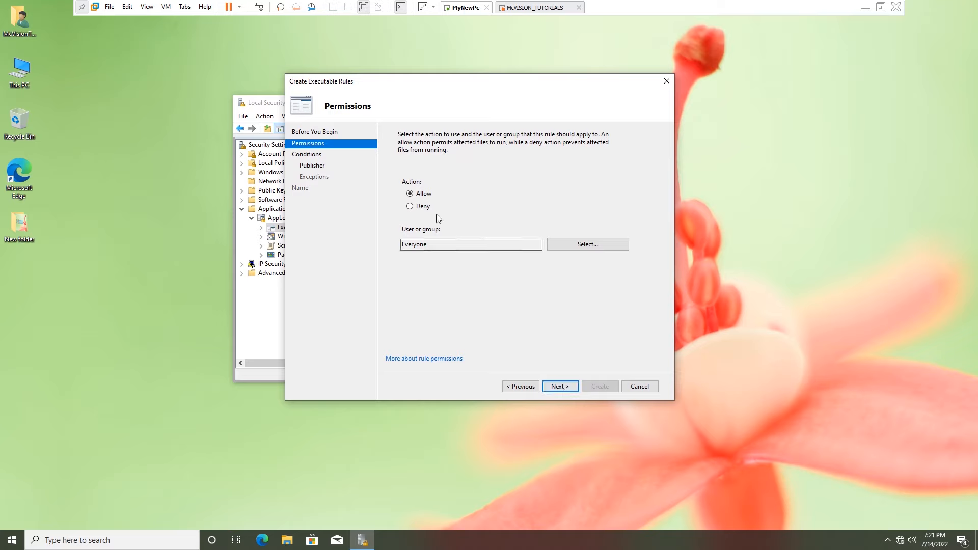
pyautogui.click(422, 210)
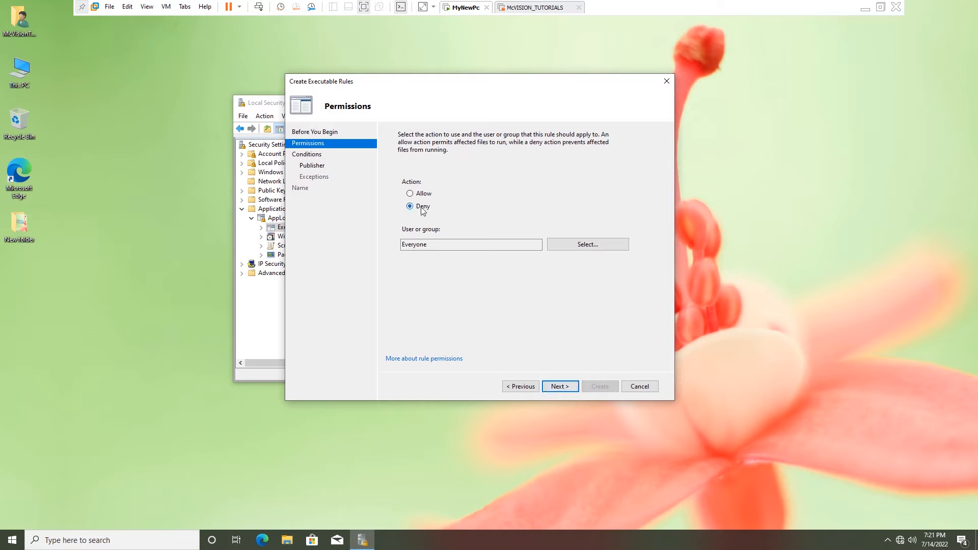
pyautogui.click(601, 246)
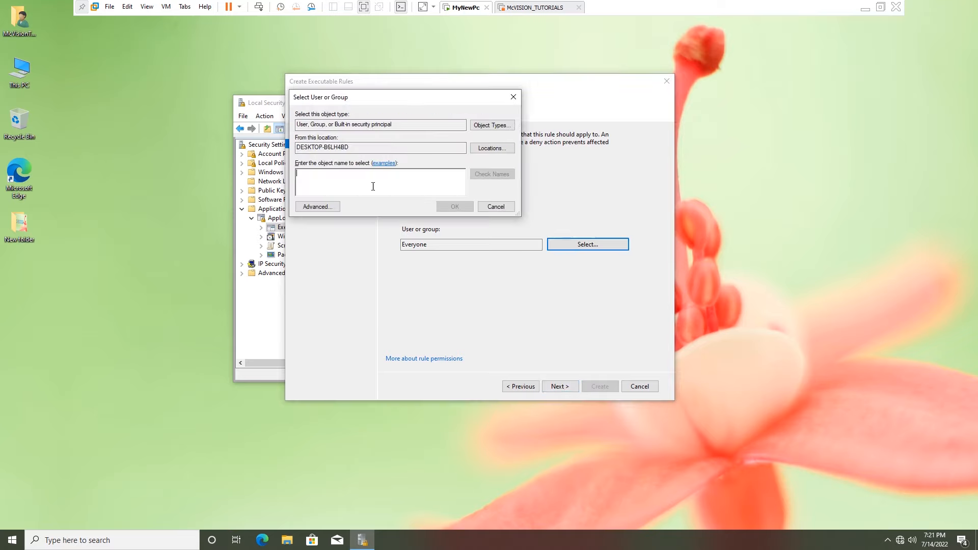
pyautogui.write('users')
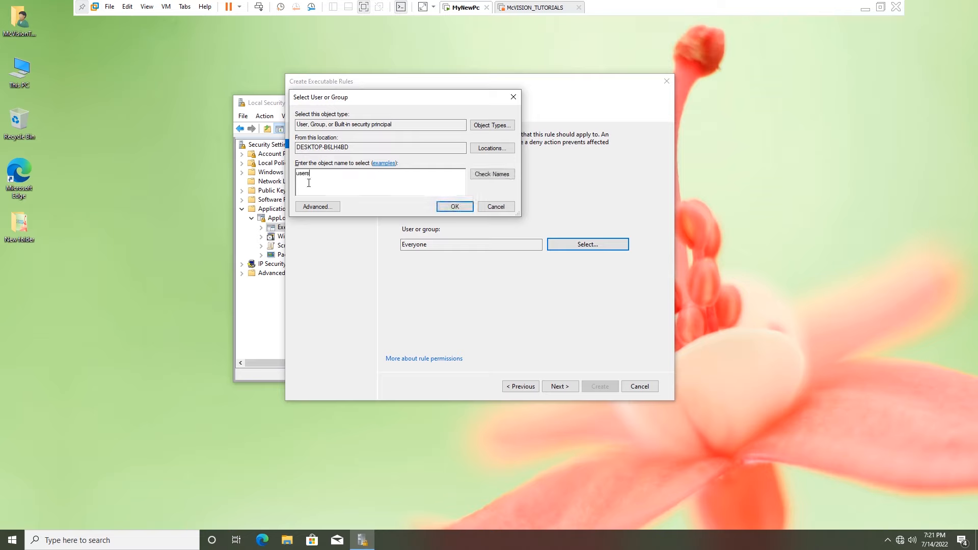
pyautogui.click(492, 174)
pyautogui.doubleClick(345, 172)
pyautogui.click(456, 211)
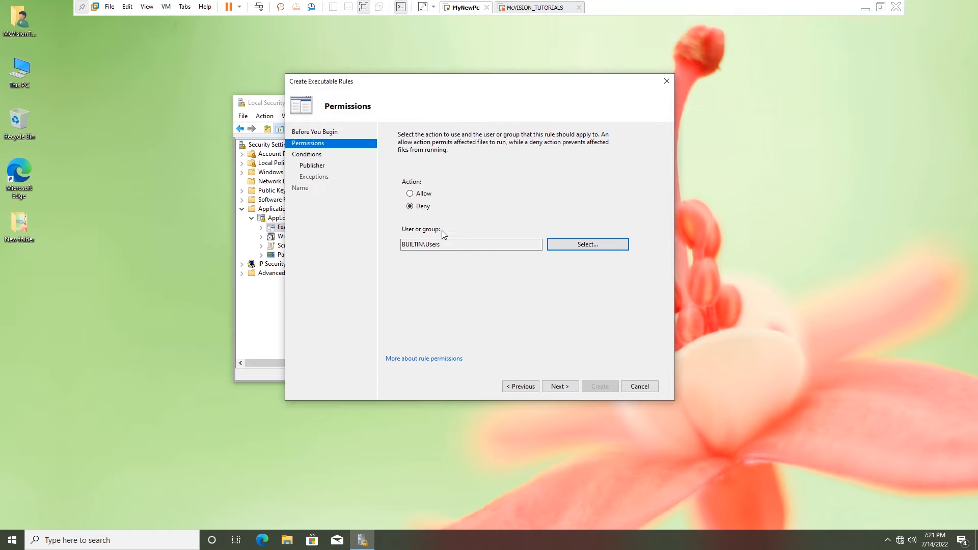
# Choose a Path condition for the new rule.
pyautogui.click(560, 386)
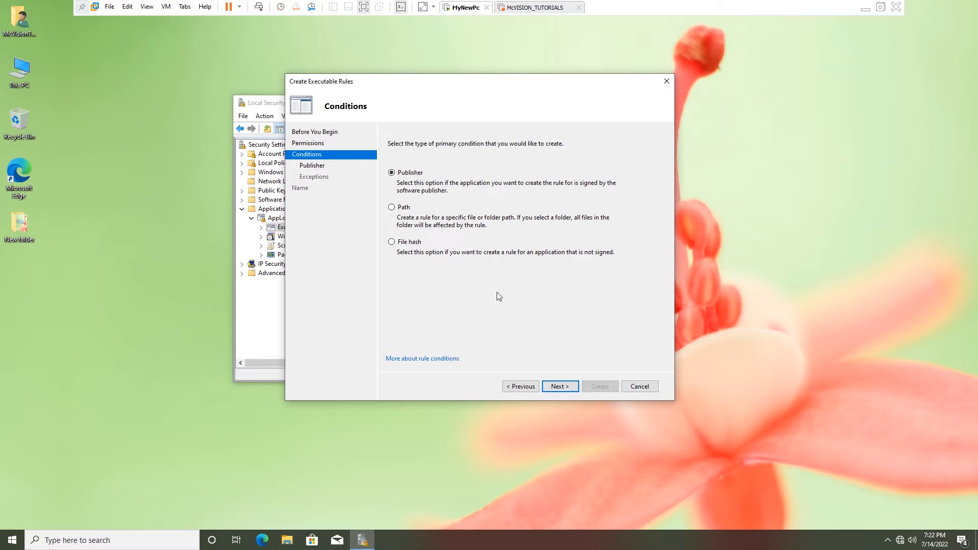
pyautogui.click(395, 210)
pyautogui.click(559, 386)
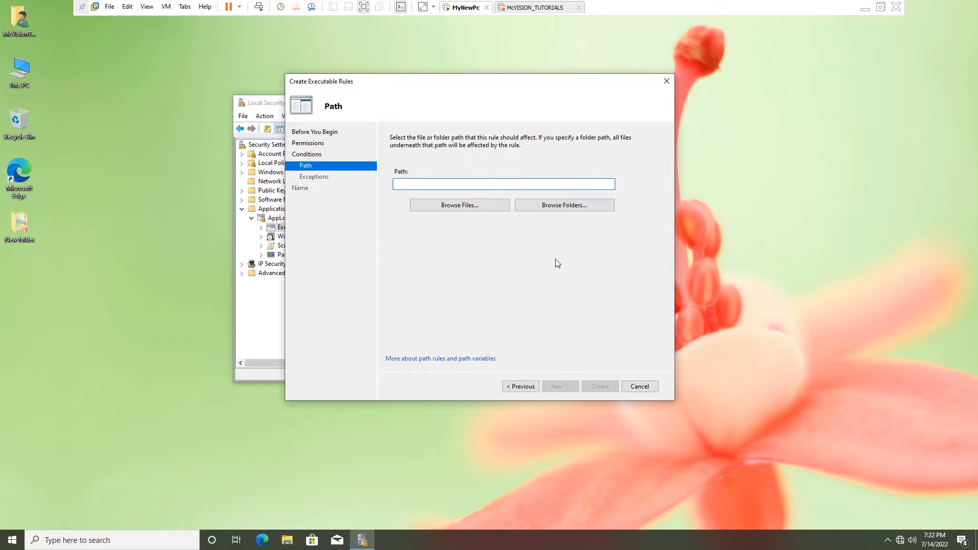
# Set the rule path to Program Files\Internet Explorer and create the Deny rule.
pyautogui.click(563, 209)
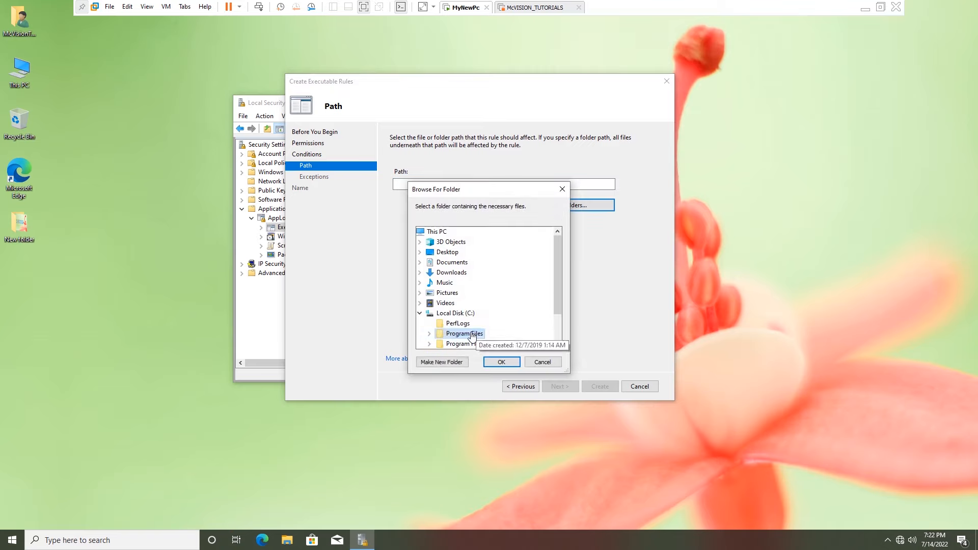
pyautogui.scroll(-1, 477, 332)
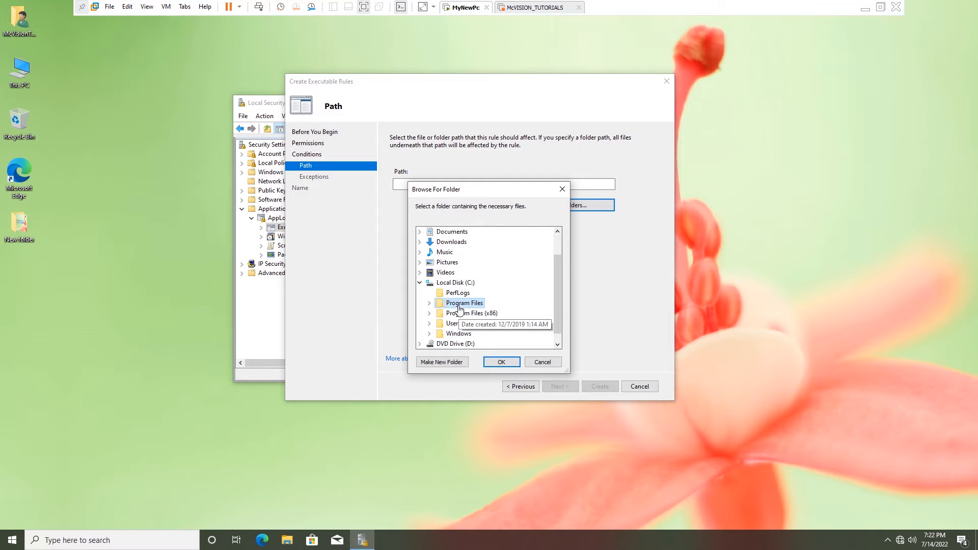
pyautogui.click(429, 303)
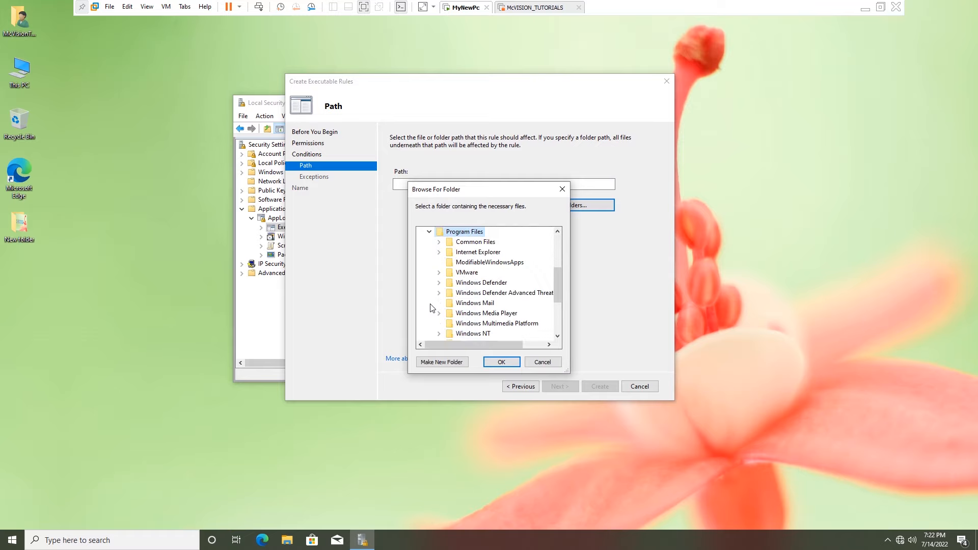
pyautogui.doubleClick(476, 252)
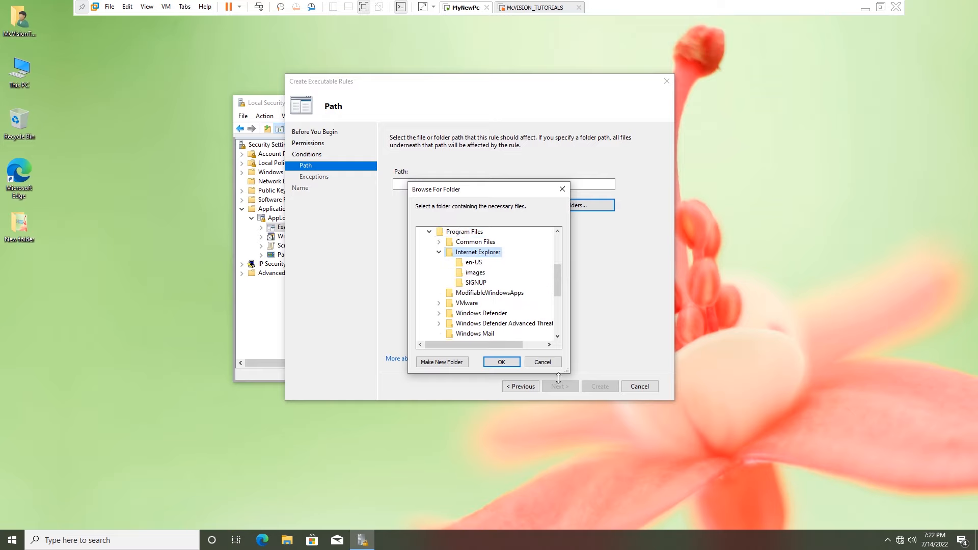
pyautogui.click(508, 363)
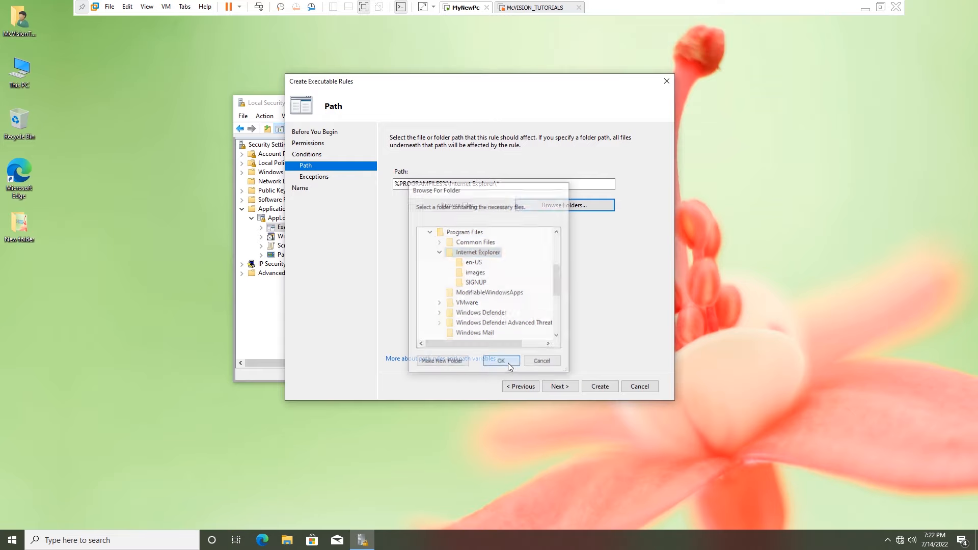
pyautogui.click(560, 387)
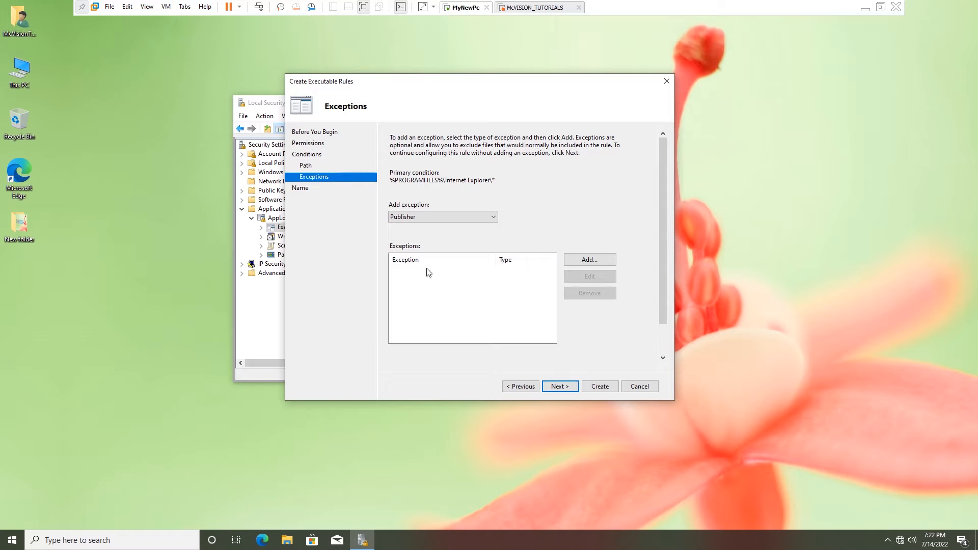
pyautogui.click(562, 387)
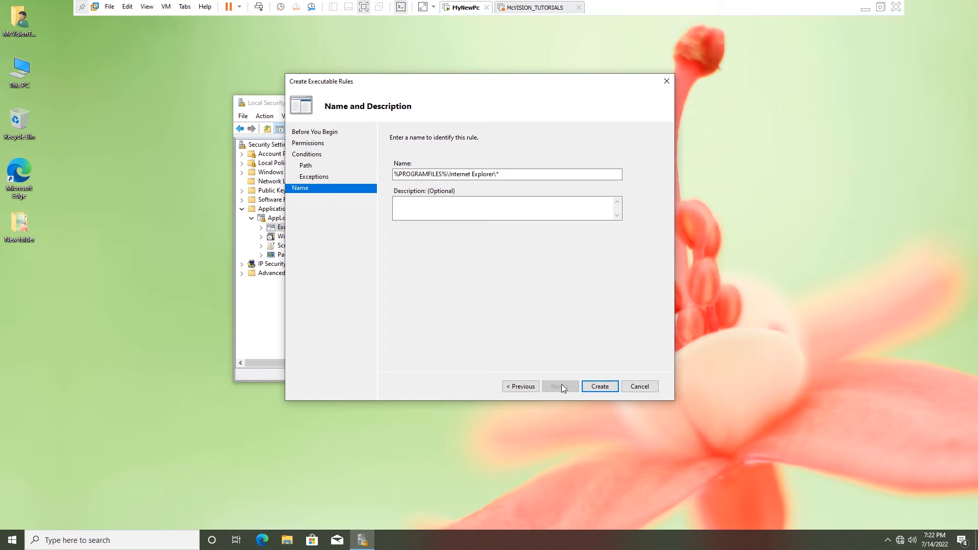
pyautogui.click(595, 385)
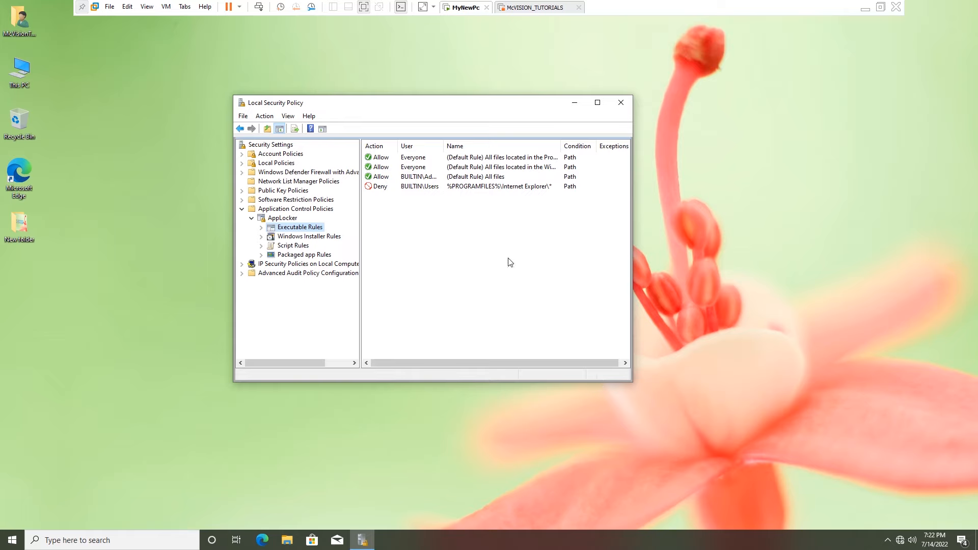
# Start another executable rule denying BUILTIN\Users, resolved via Check Names.
pyautogui.rightClick(309, 230)
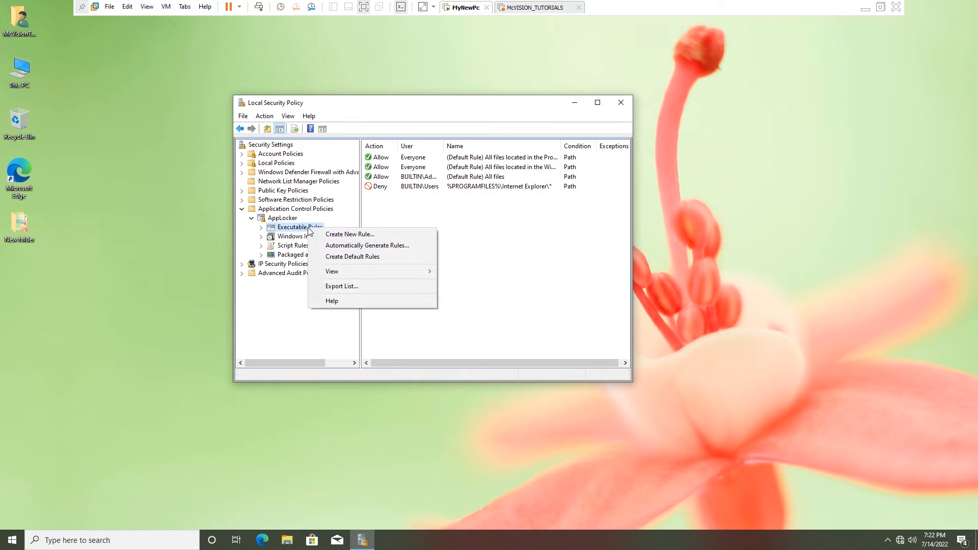
pyautogui.click(338, 237)
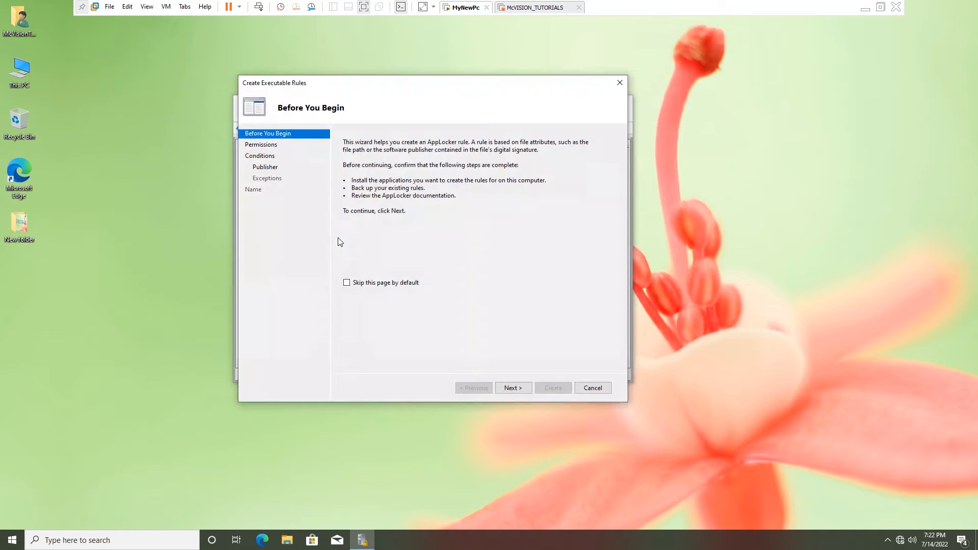
pyautogui.click(515, 388)
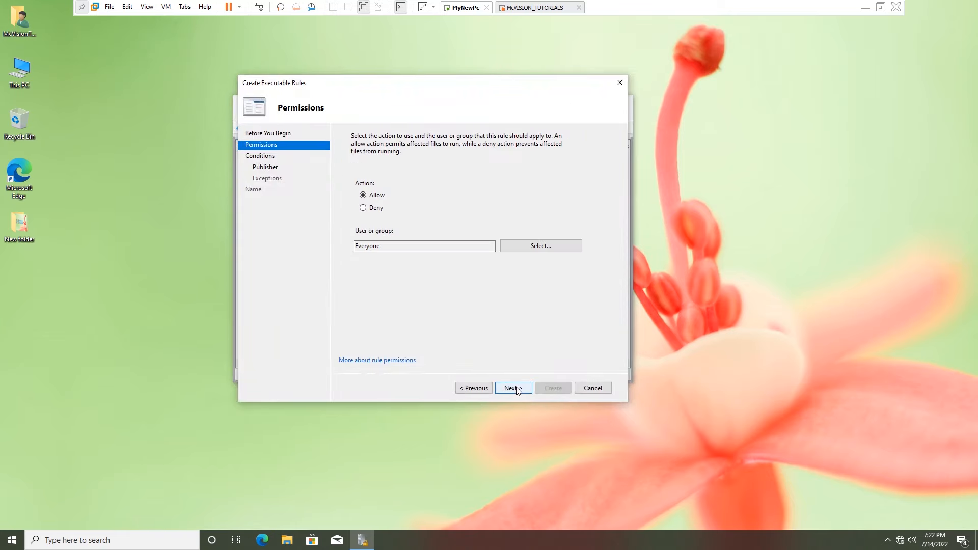
pyautogui.click(375, 211)
pyautogui.click(520, 250)
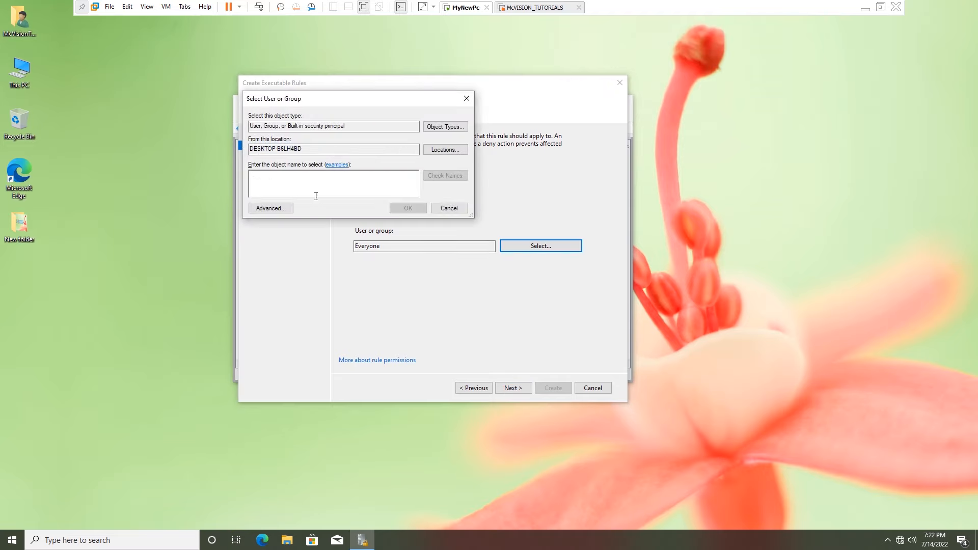
pyautogui.write('users')
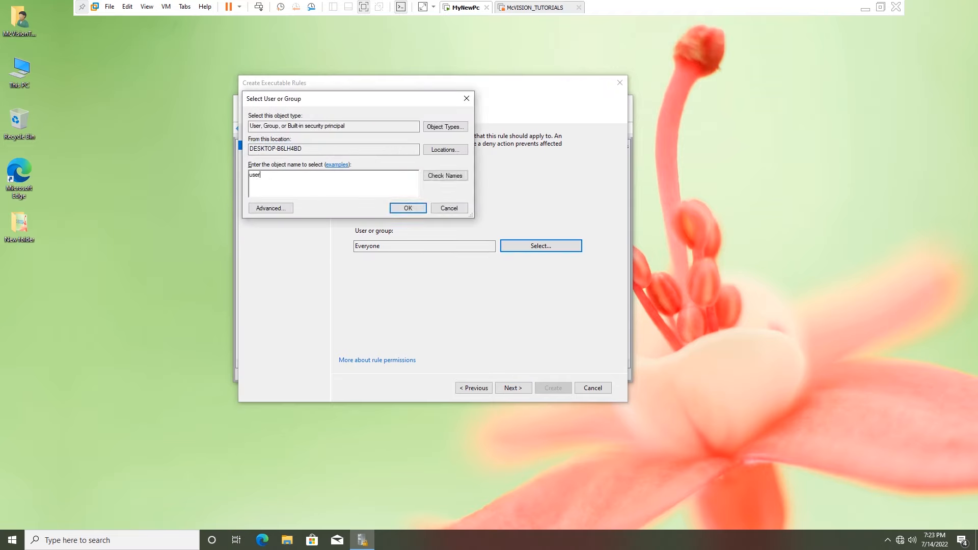
pyautogui.click(433, 175)
pyautogui.doubleClick(308, 177)
pyautogui.click(406, 208)
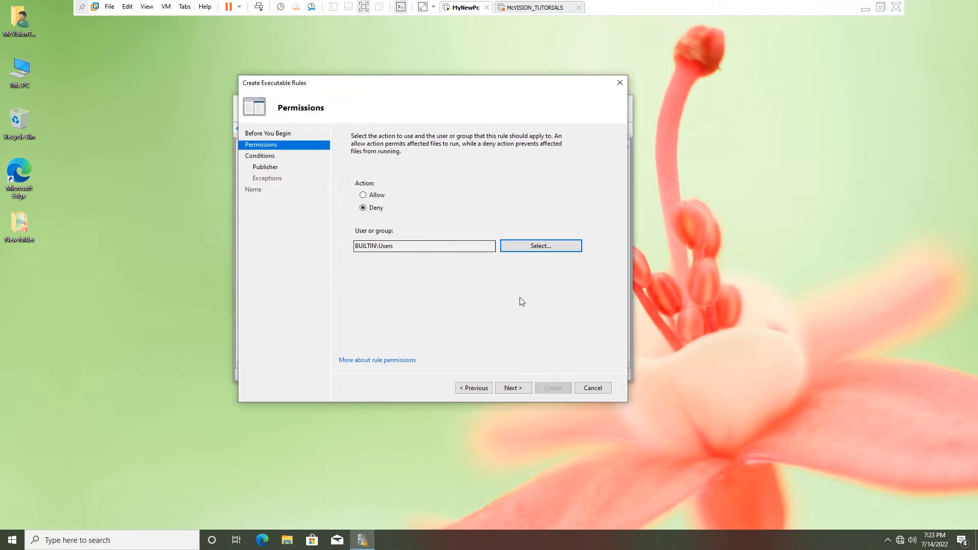
# Give the rule a Path condition on the Program Files (x86)\Internet Explorer folder.
pyautogui.click(521, 392)
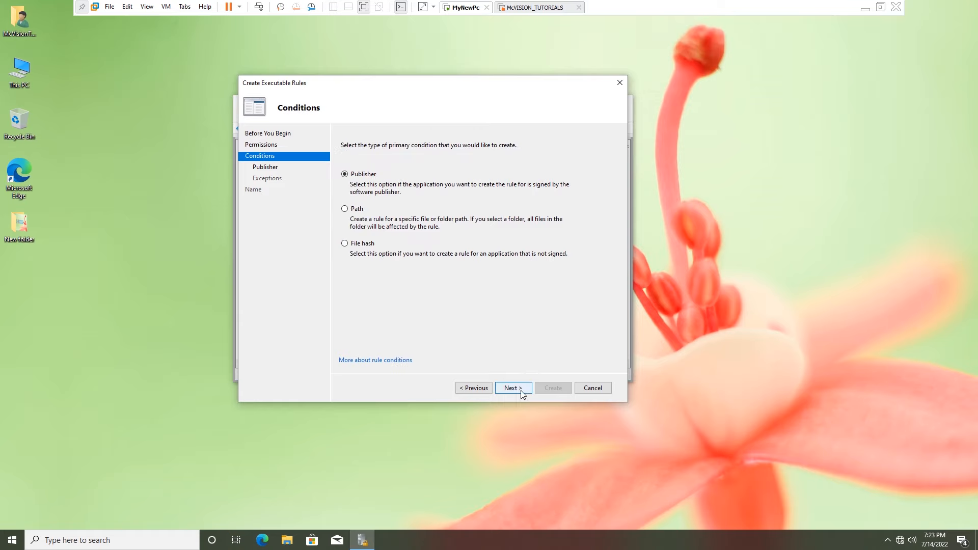
pyautogui.press('Down')
pyautogui.click(516, 388)
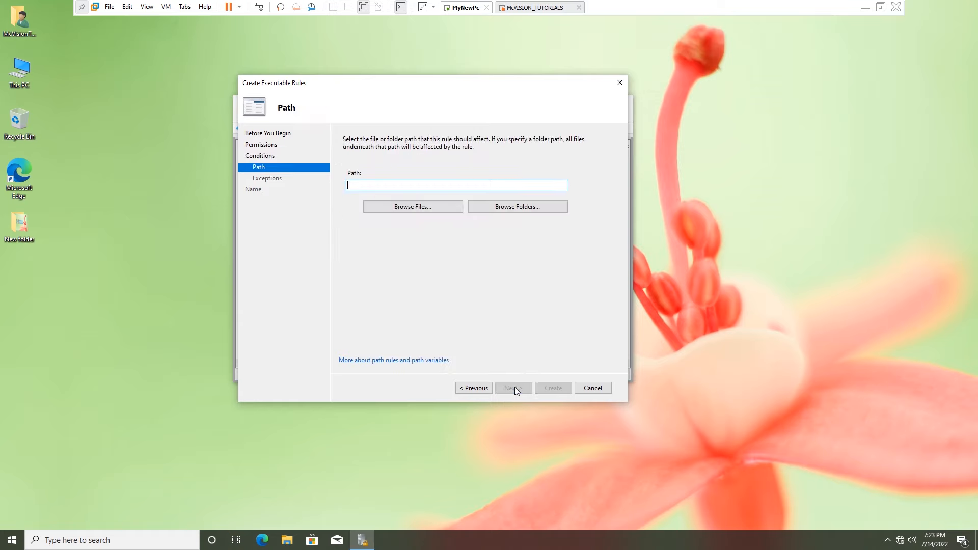
pyautogui.click(516, 208)
pyautogui.scroll(-1, 517, 299)
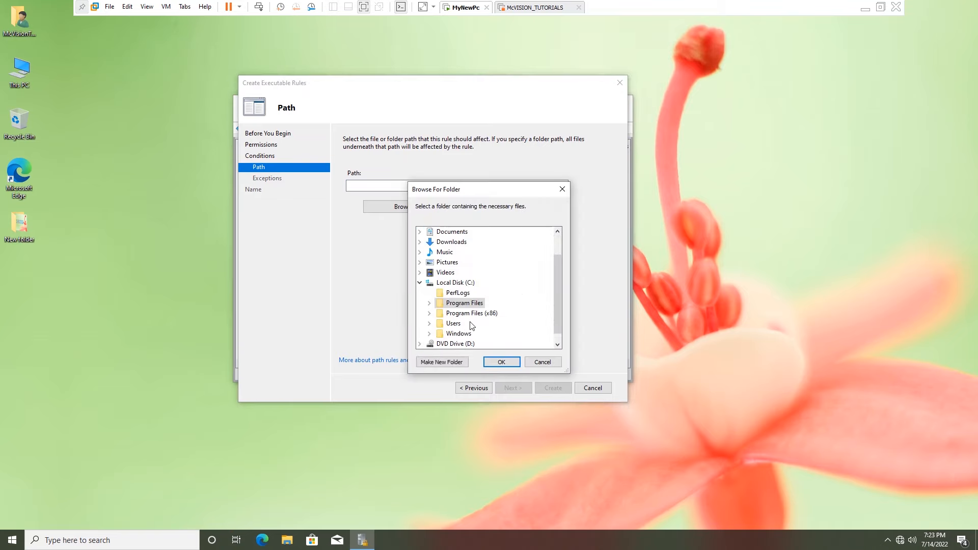
pyautogui.doubleClick(471, 314)
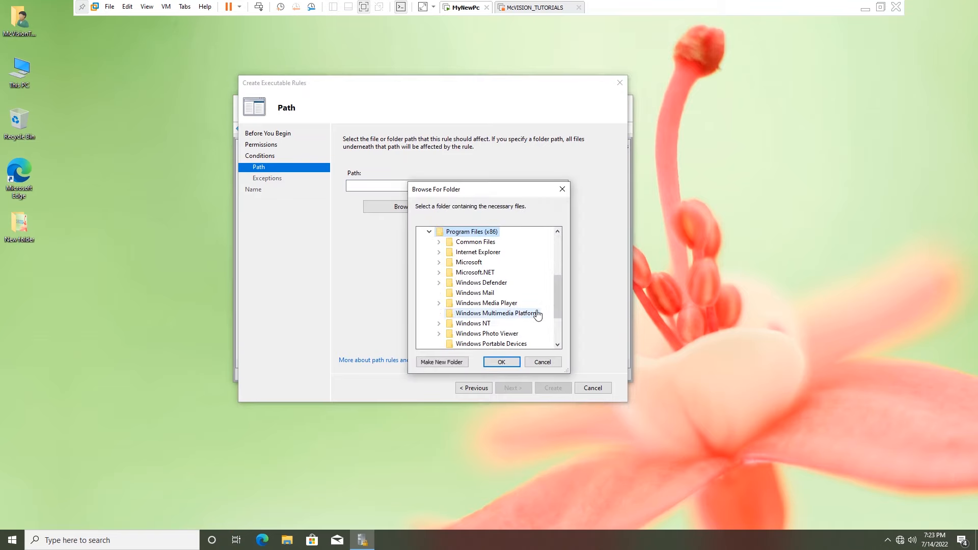
pyautogui.doubleClick(478, 252)
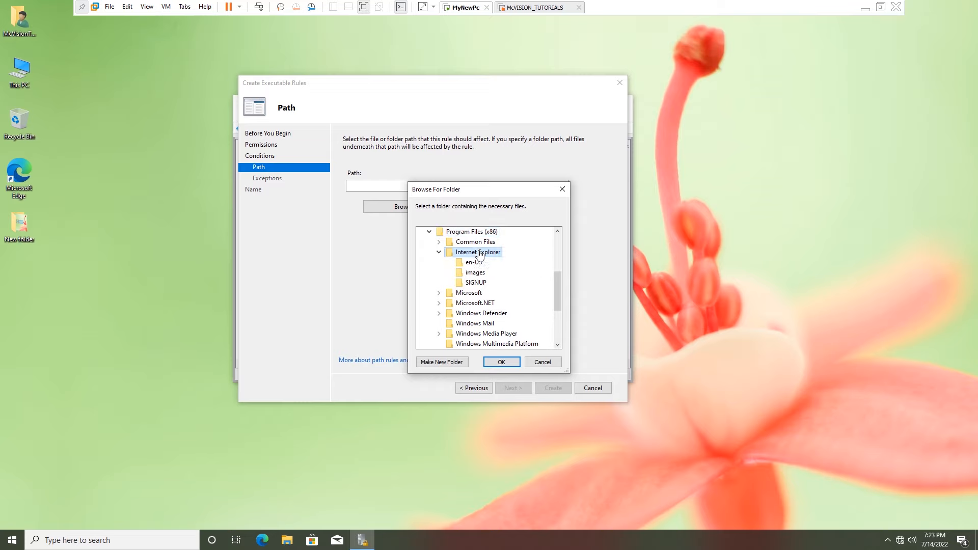
pyautogui.click(509, 361)
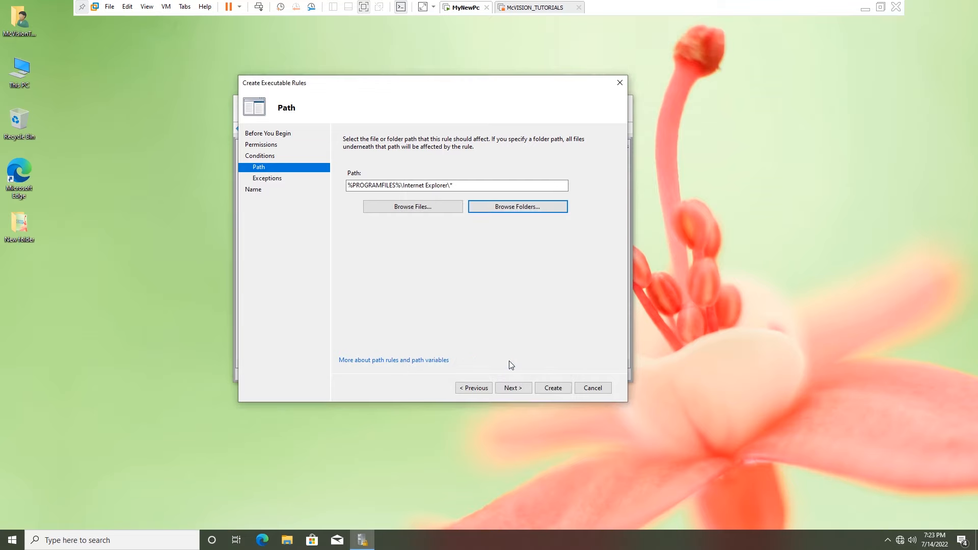
# Create the second Deny rule and select both Internet Explorer Deny rules.
pyautogui.click(513, 390)
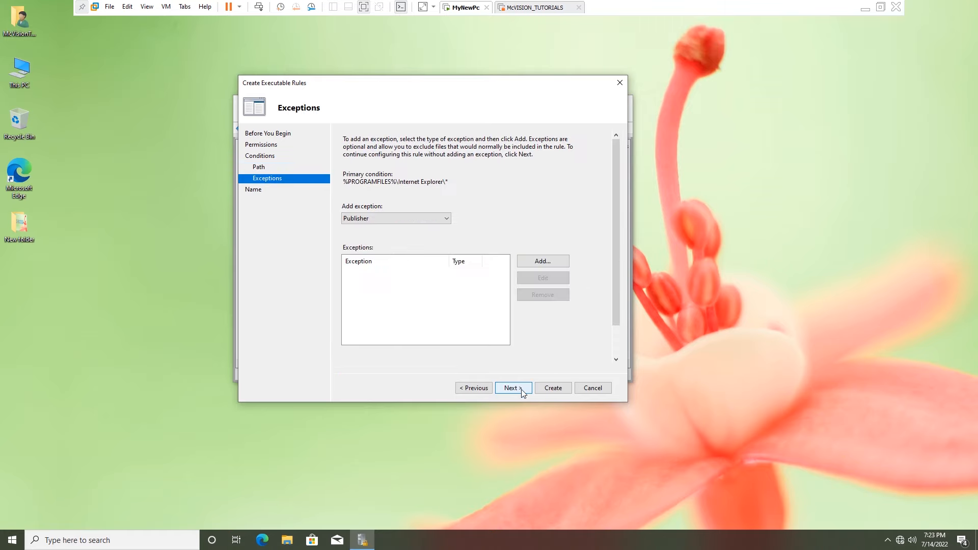
pyautogui.click(521, 390)
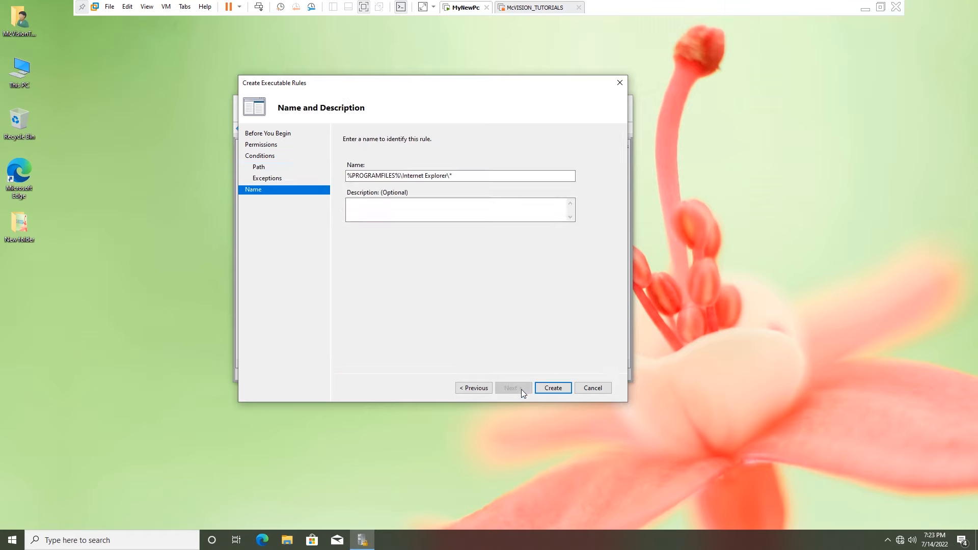
pyautogui.click(554, 388)
pyautogui.moveTo(369, 218); pyautogui.dragTo(530, 191)
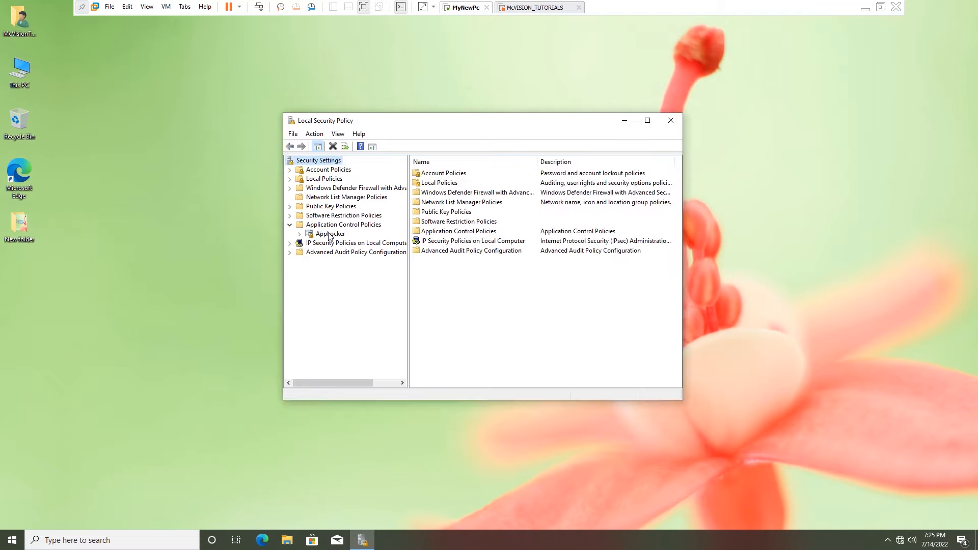
# Set AppLocker Executable rules enforcement to Configured with Enforce rules and apply it.
pyautogui.click(330, 234)
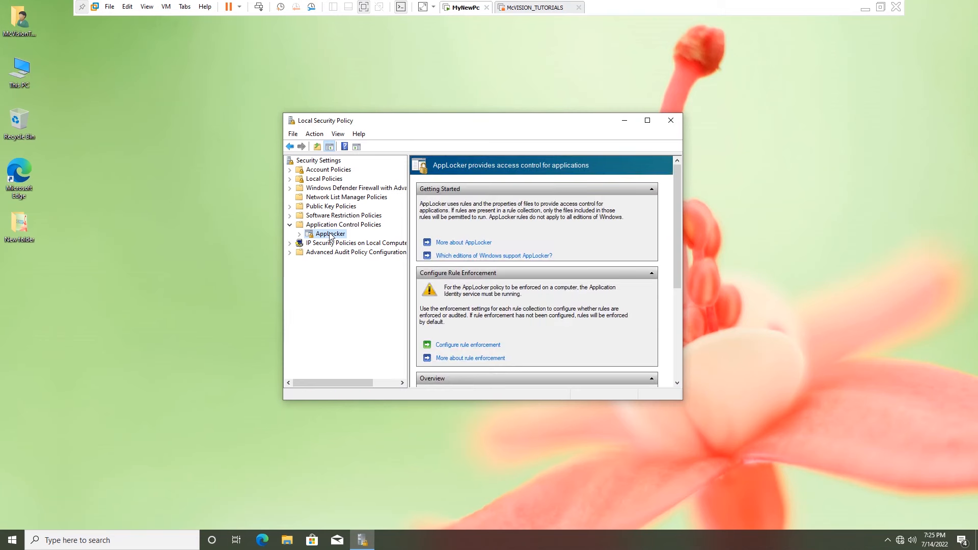
pyautogui.click(300, 234)
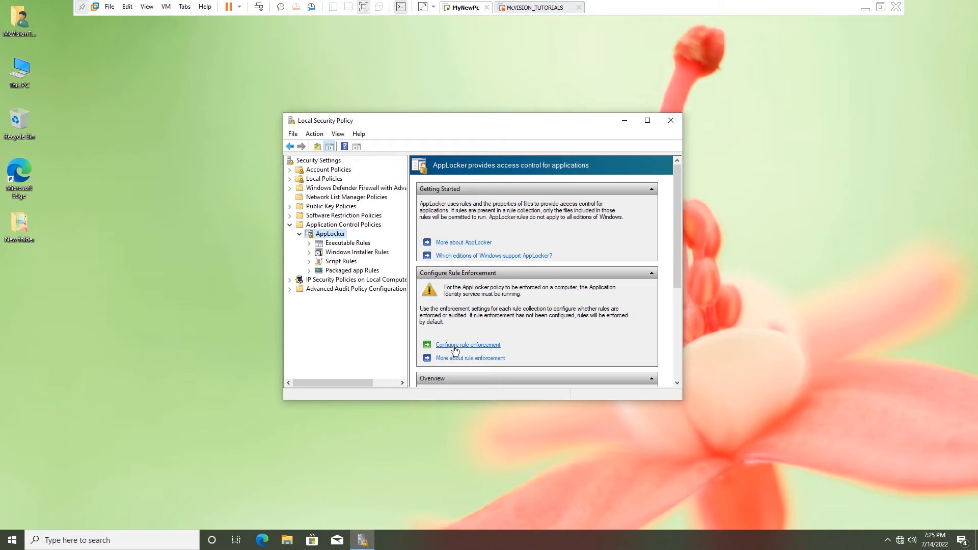
pyautogui.click(474, 346)
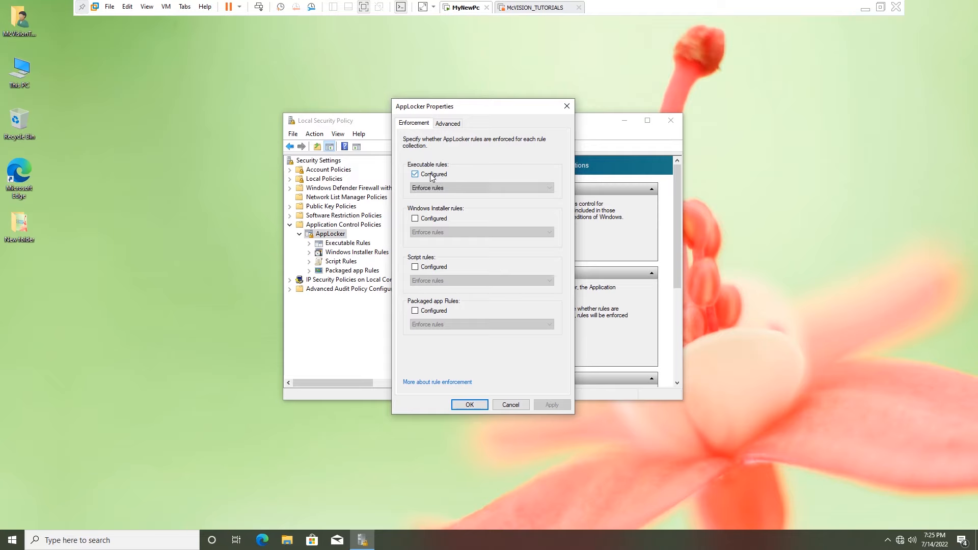
pyautogui.click(415, 174)
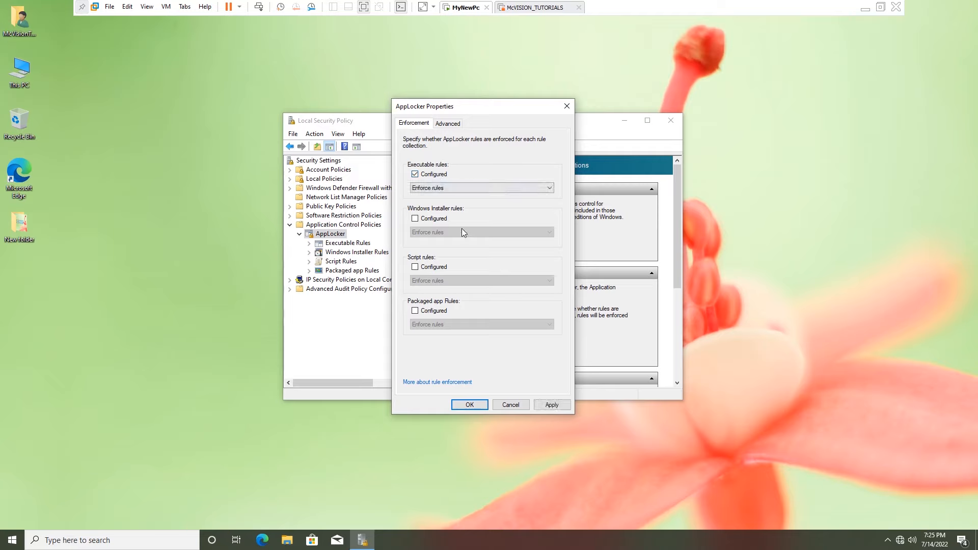
pyautogui.click(548, 406)
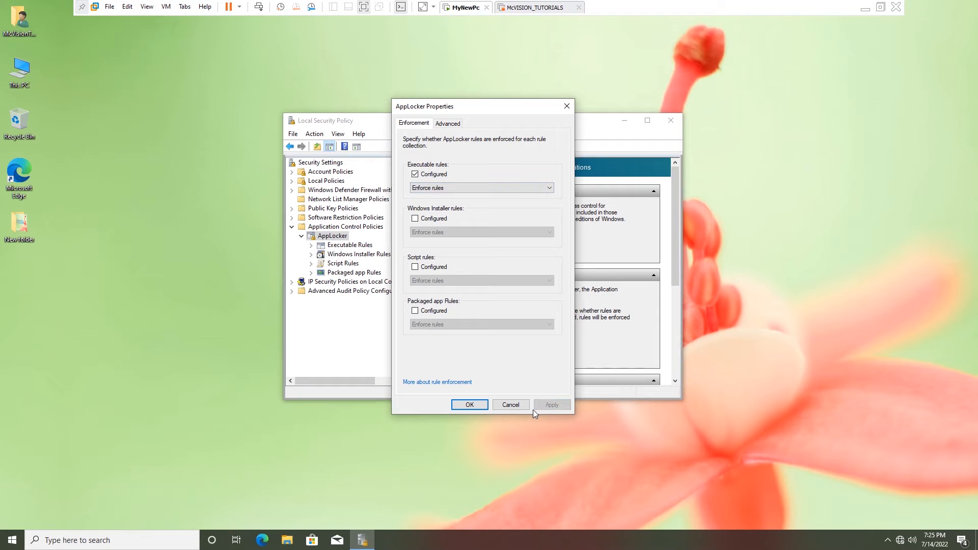
pyautogui.click(469, 405)
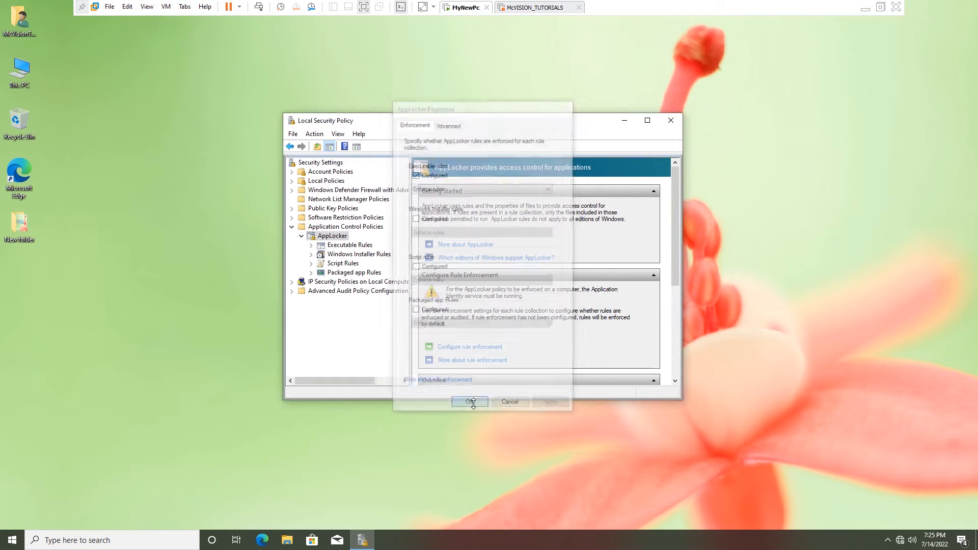
# Refresh the desktop and close the Local Security Policy console.
pyautogui.rightClick(411, 42)
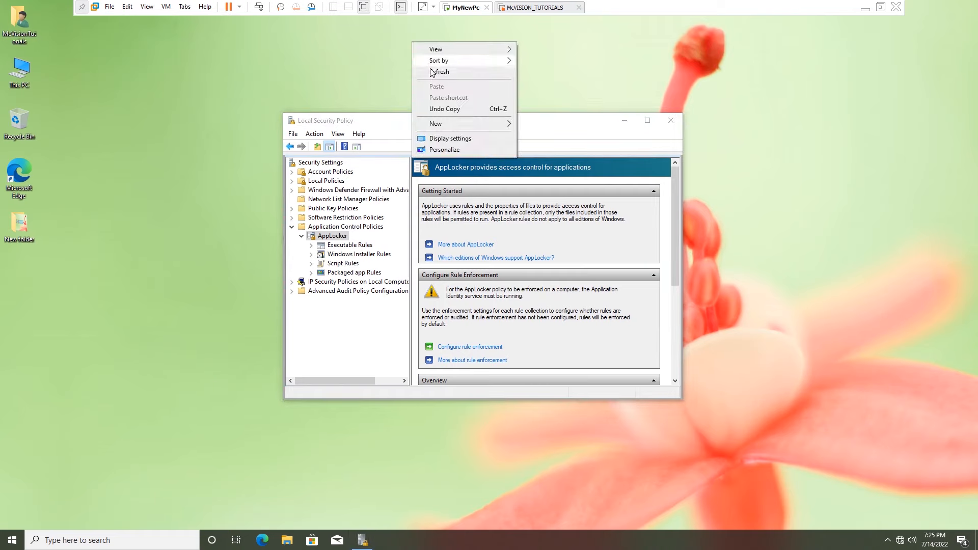
pyautogui.click(432, 74)
pyautogui.moveTo(504, 120)
pyautogui.mouseDown()
pyautogui.moveTo(490, 120)
pyautogui.moveTo(500, 115)
pyautogui.mouseUp()
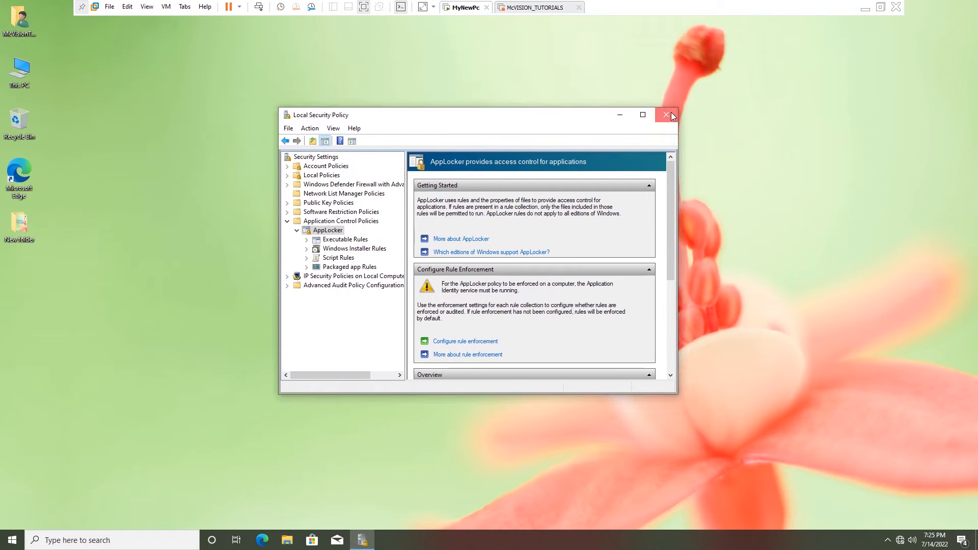
pyautogui.click(666, 114)
# Refresh the desktop and open Command Prompt as administrator.
pyautogui.rightClick(201, 100)
pyautogui.click(236, 133)
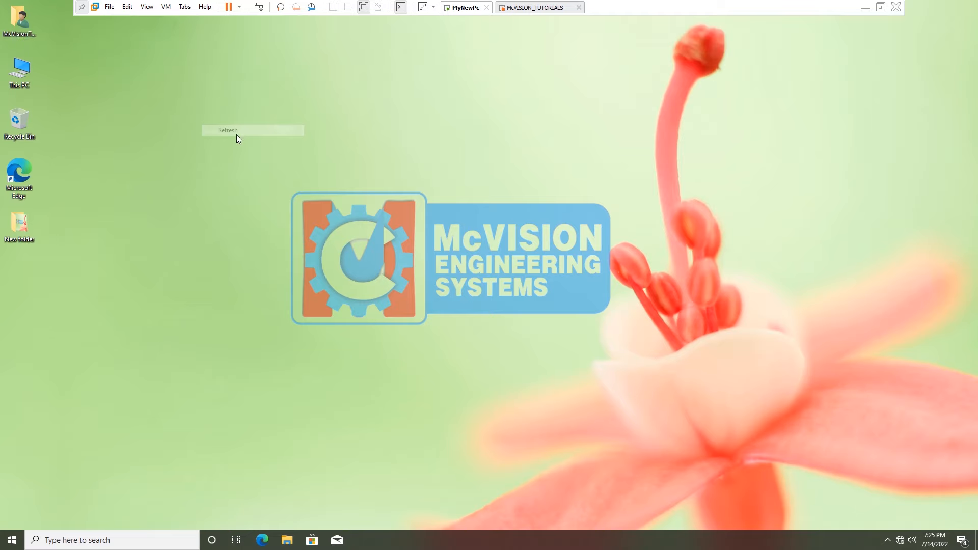
pyautogui.press('super')
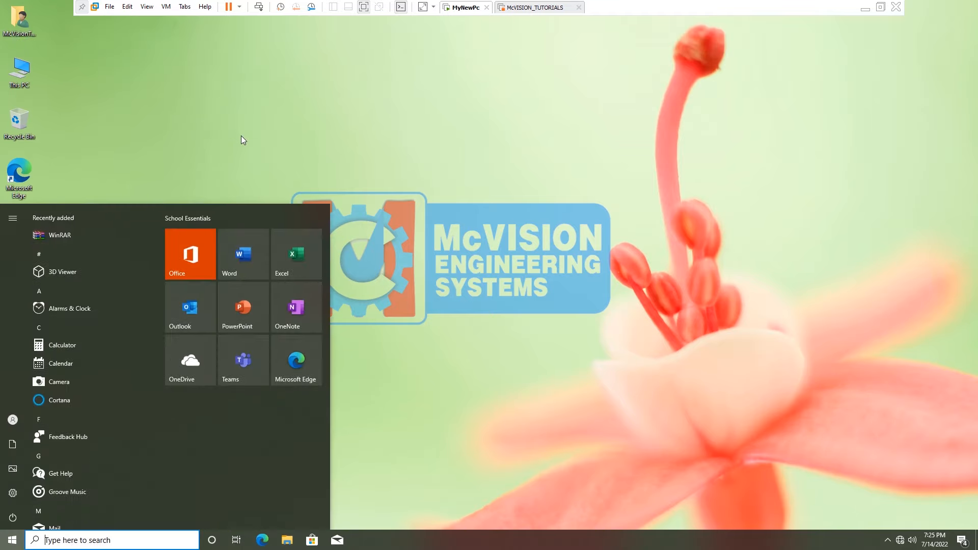
pyautogui.write('cmd')
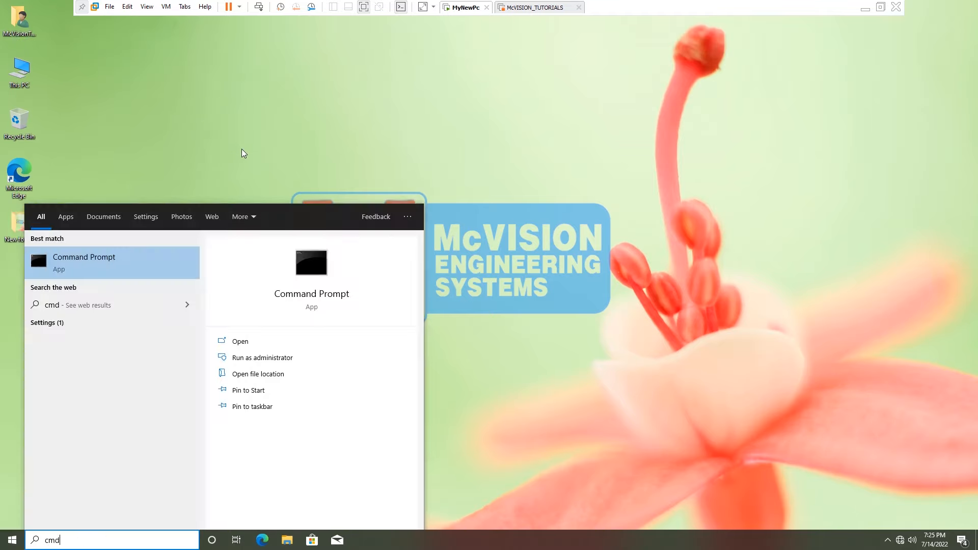
pyautogui.click(263, 357)
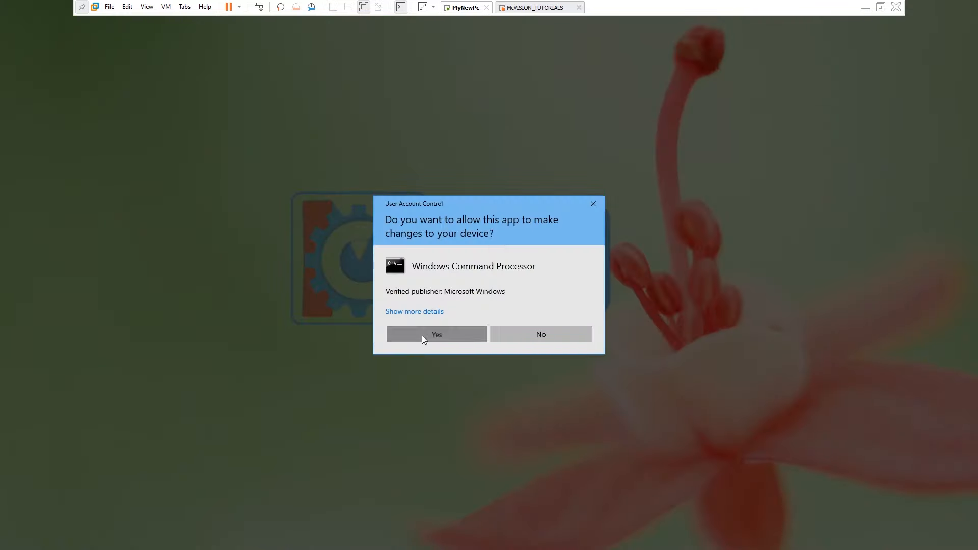
pyautogui.click(422, 335)
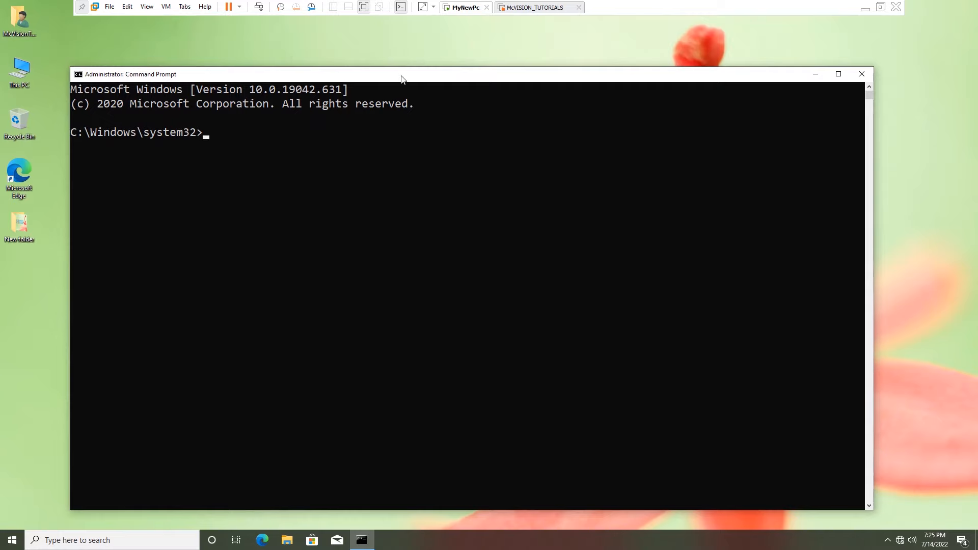
# Run gpupdate /force and close the Command Prompt once both policy updates finish.
pyautogui.write('gpupdate')
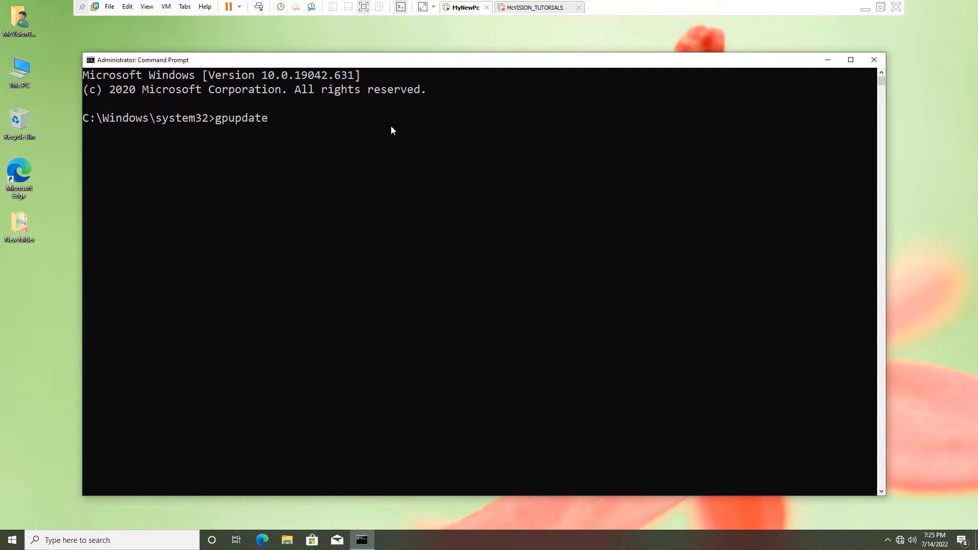
pyautogui.write(' /force')
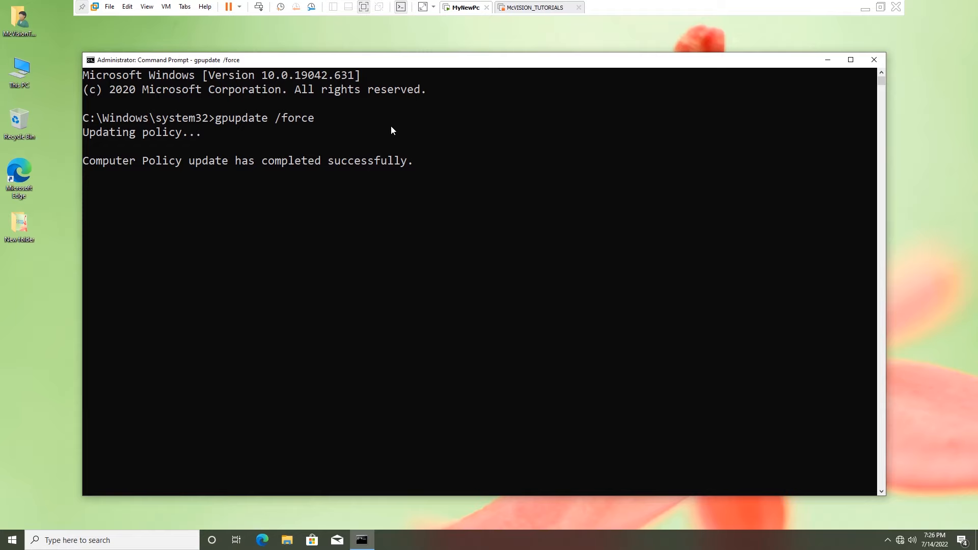
pyautogui.rightClick(60, 234)
pyautogui.click(77, 265)
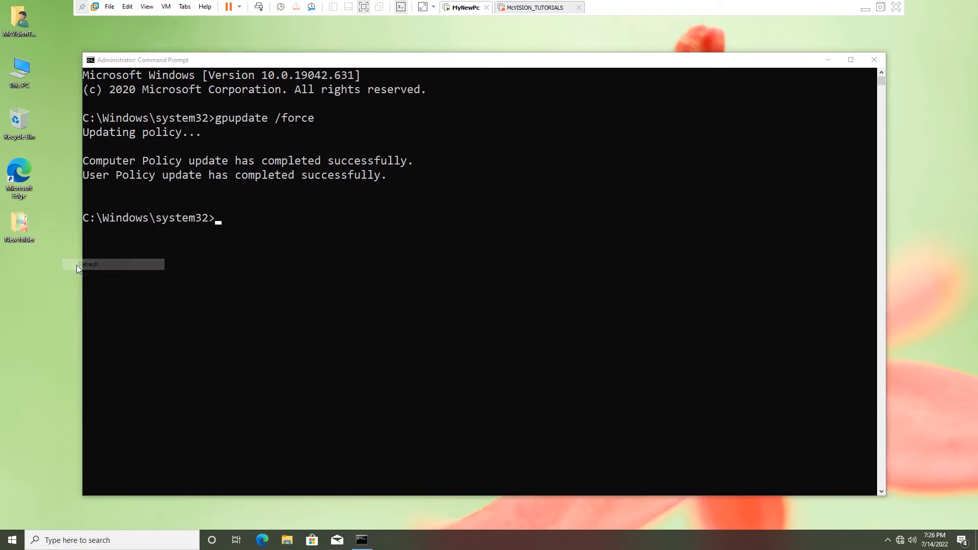
pyautogui.rightClick(434, 50)
pyautogui.click(448, 78)
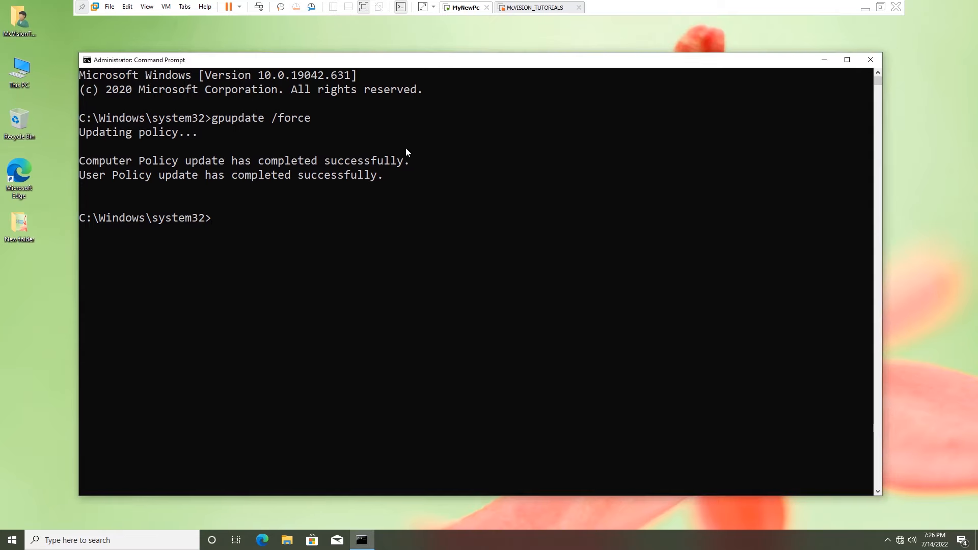
pyautogui.click(869, 60)
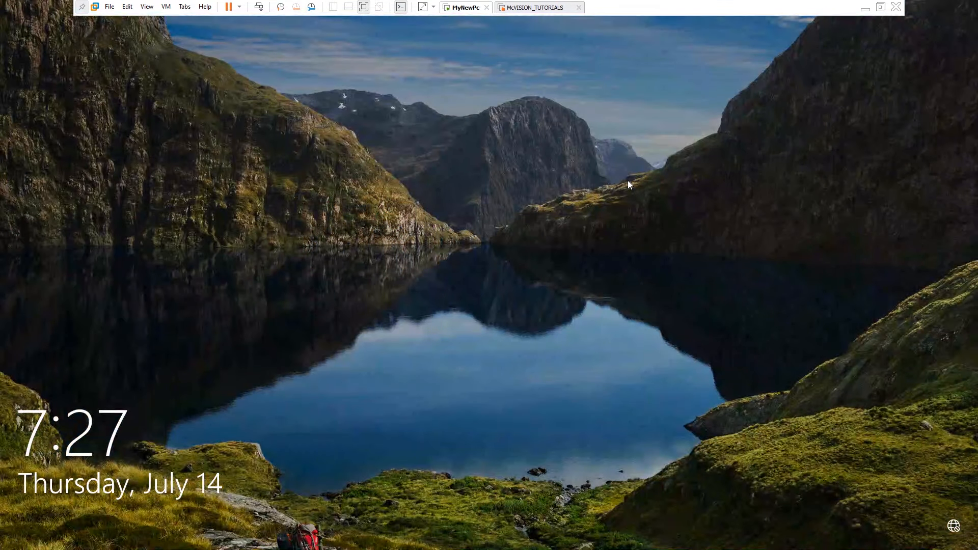
# Sign in to the other standard user account with its password from the lock screen.
pyautogui.click(608, 270)
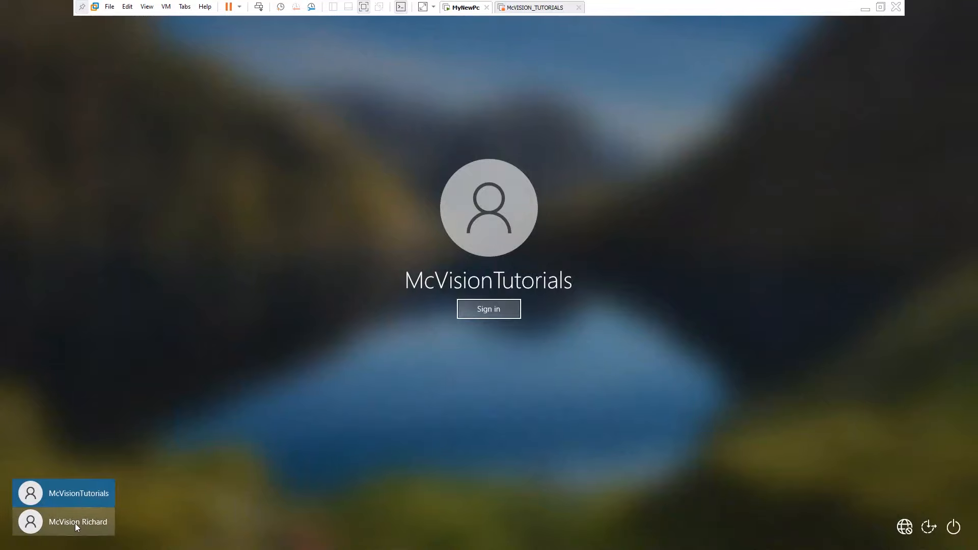
pyautogui.click(75, 524)
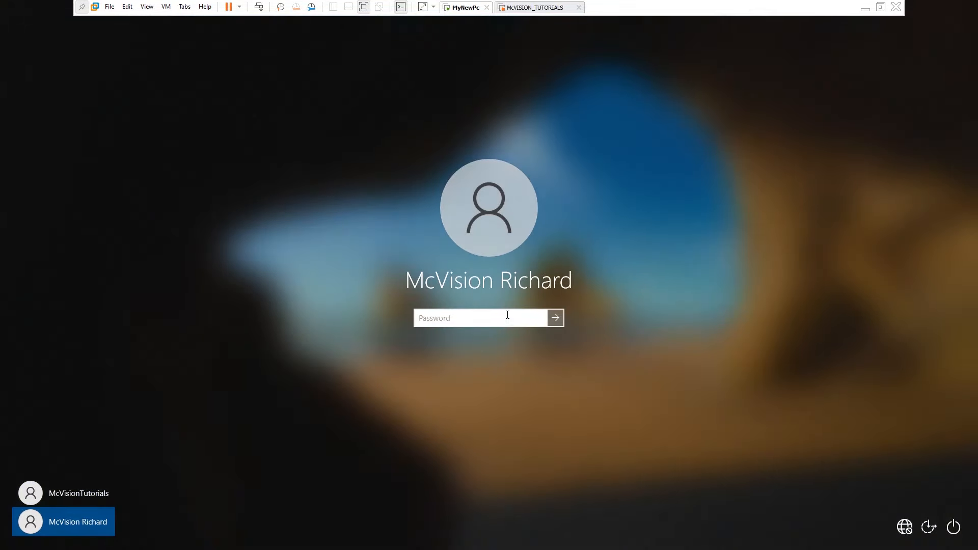
pyautogui.write('****')
pyautogui.press('Return')
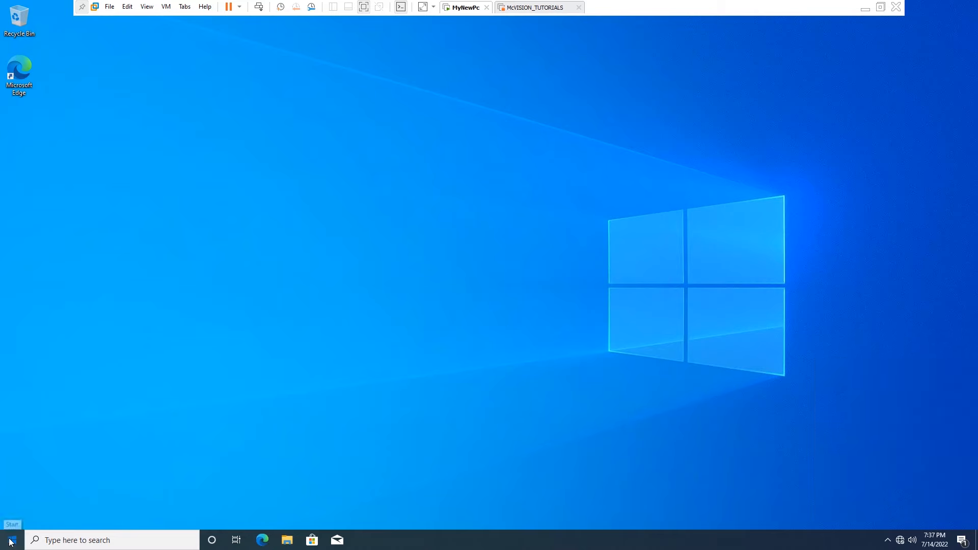
# Search Start for 'inte', try launching Internet Explorer, and close the administrator-blocked message.
pyautogui.click(12, 540)
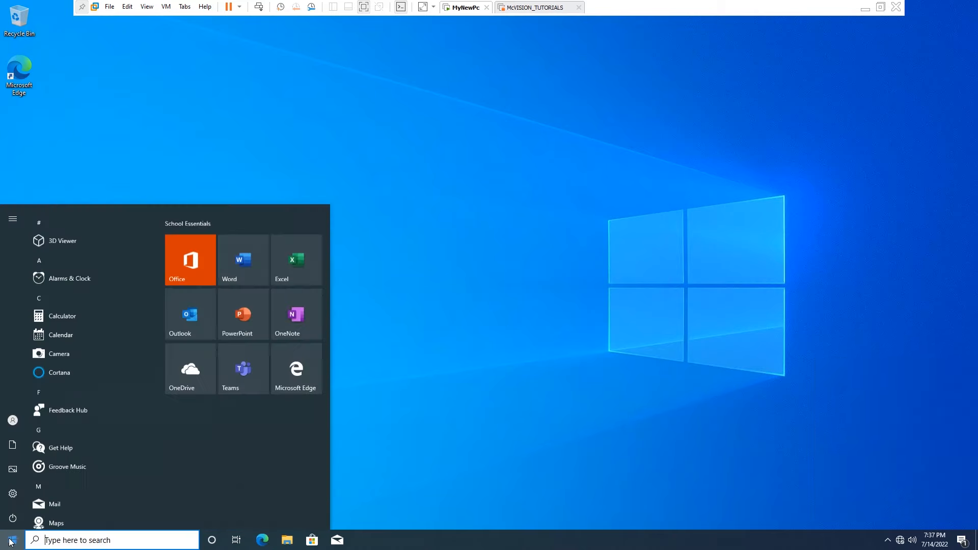
pyautogui.write('inte')
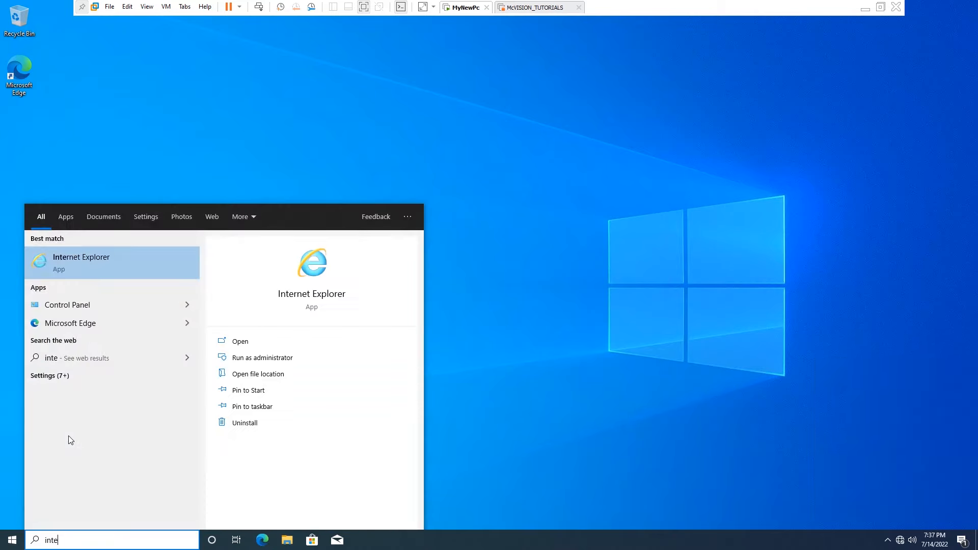
pyautogui.click(106, 269)
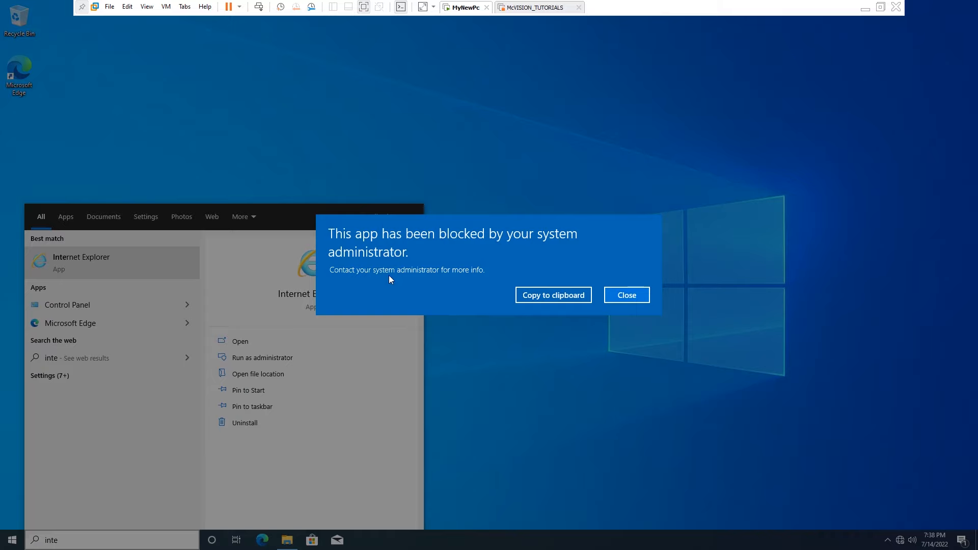
pyautogui.click(627, 295)
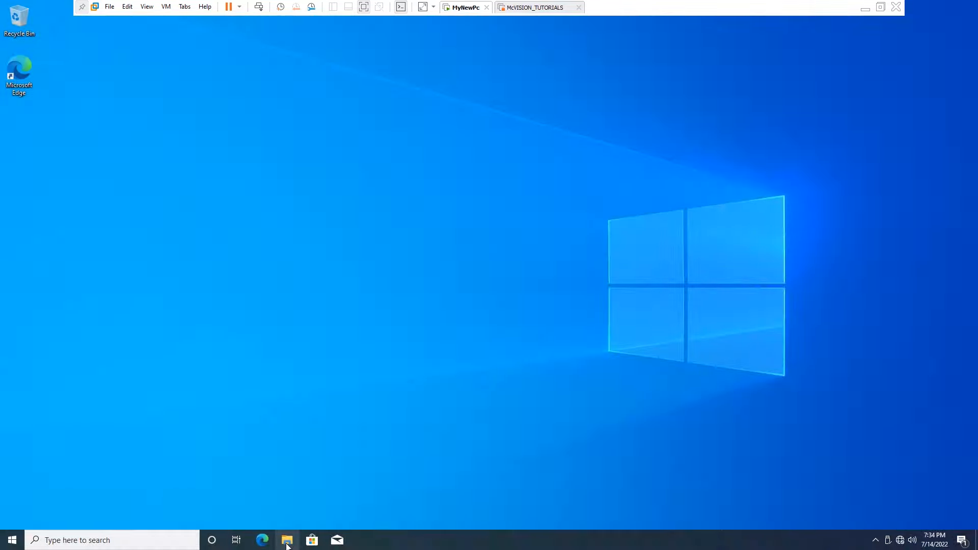
# Browse to C:\Program Files\Internet Explorer and run iexplore, confirming it is blocked.
pyautogui.click(287, 543)
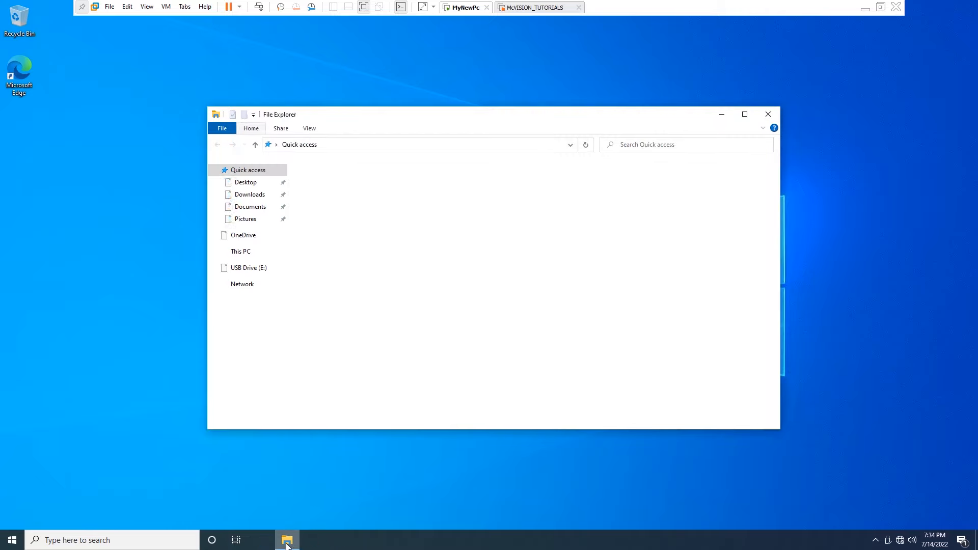
pyautogui.click(268, 251)
pyautogui.doubleClick(352, 278)
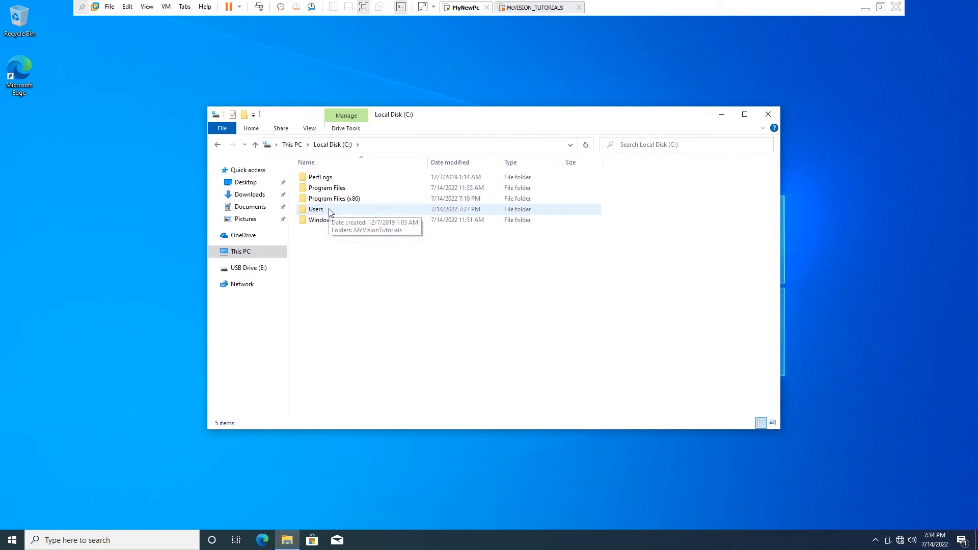
pyautogui.doubleClick(332, 190)
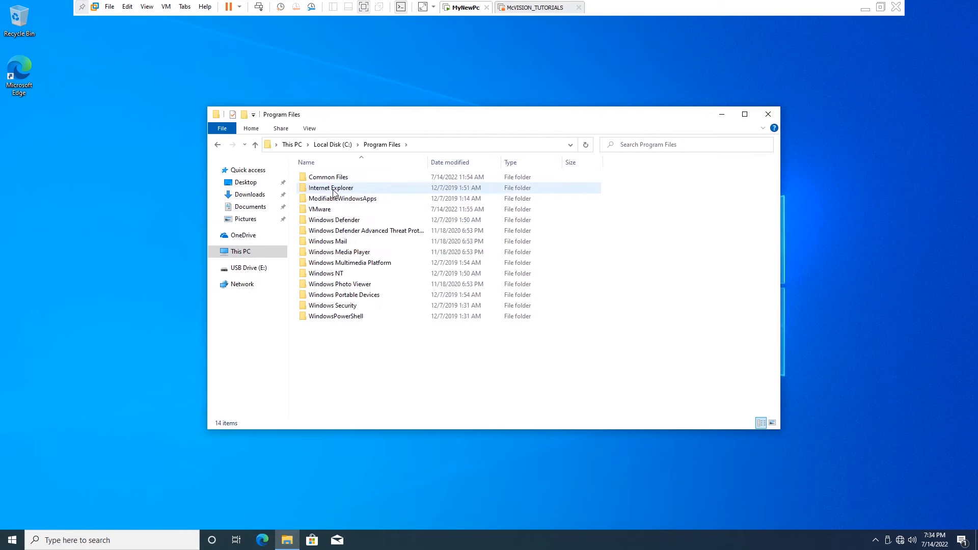
pyautogui.click(340, 190)
pyautogui.doubleClick(341, 190)
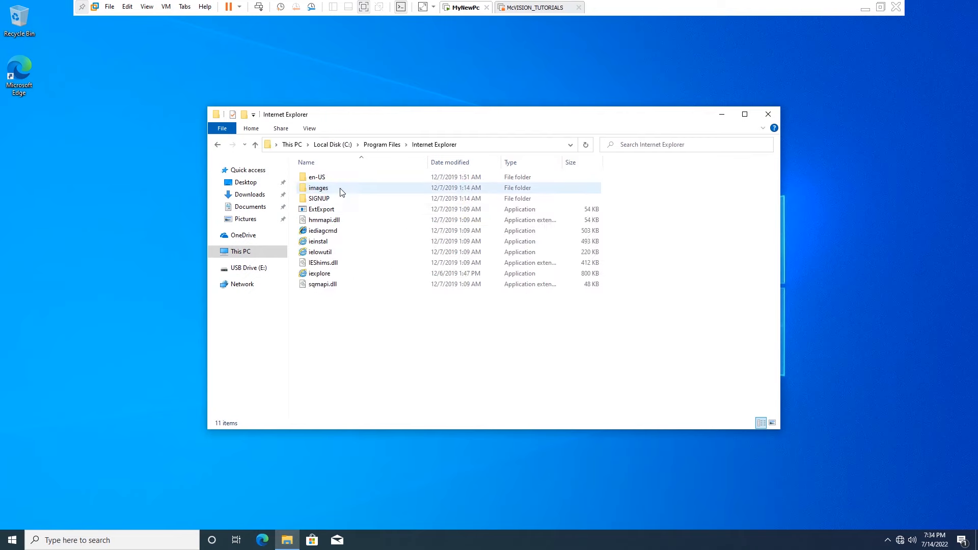
pyautogui.doubleClick(327, 274)
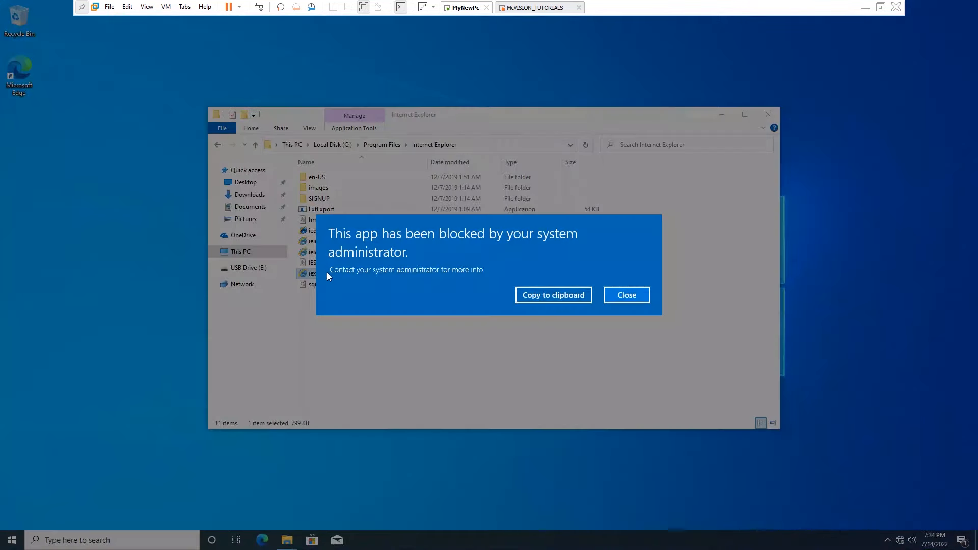